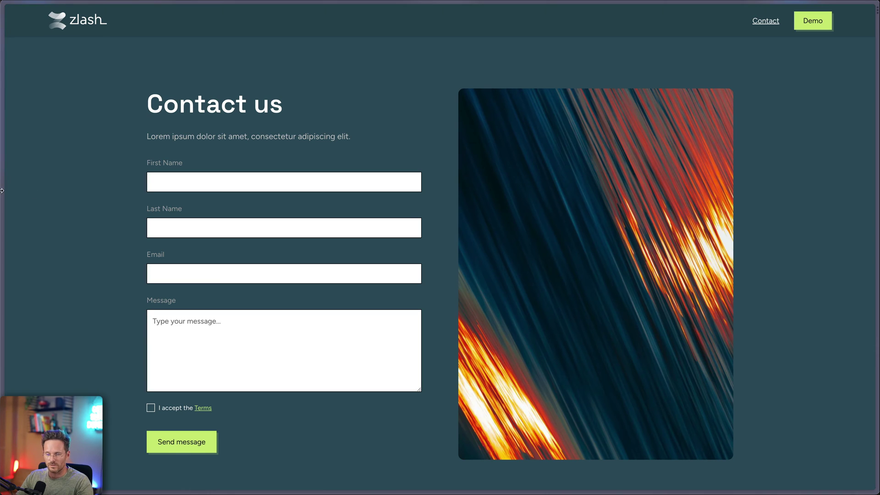
Switch from the zlash Contact us page to Make's Scenarios tab.
mouse_move(2, 191)
left_click(39, 172)
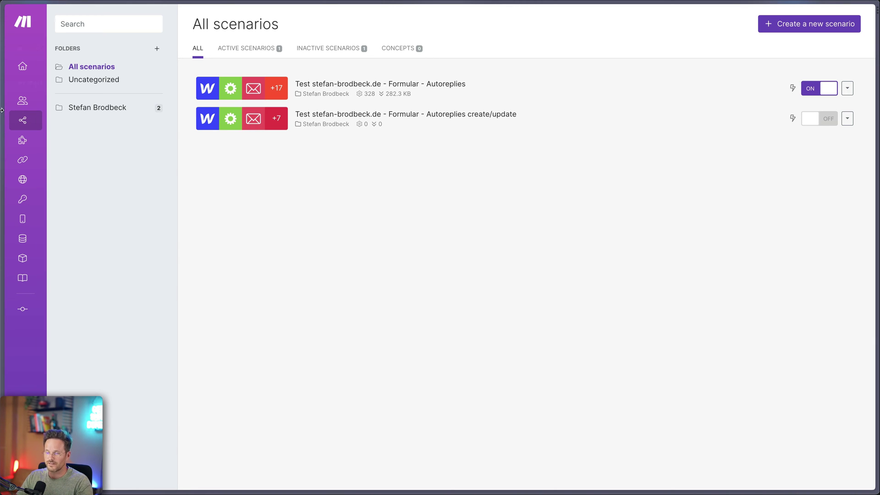
Create a new scenario whose trigger is Webflow > Watch Events, found by searching 'webflow'.
mouse_move(52, 122)
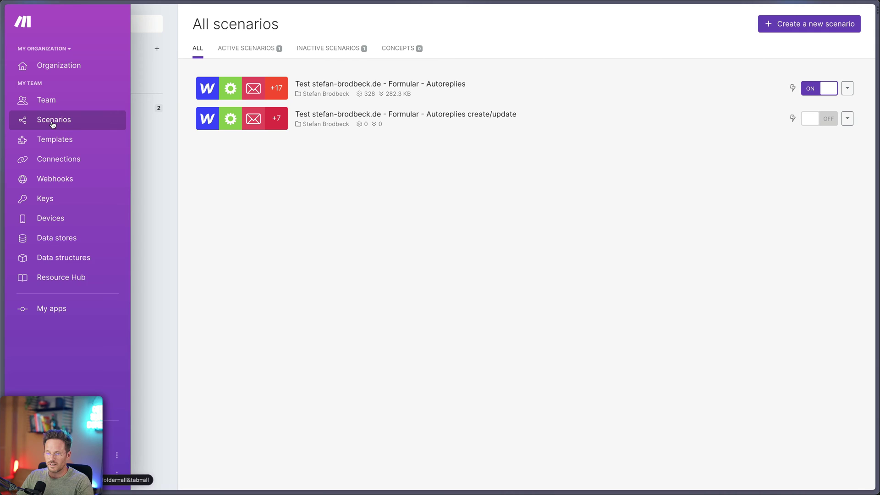
left_click(821, 27)
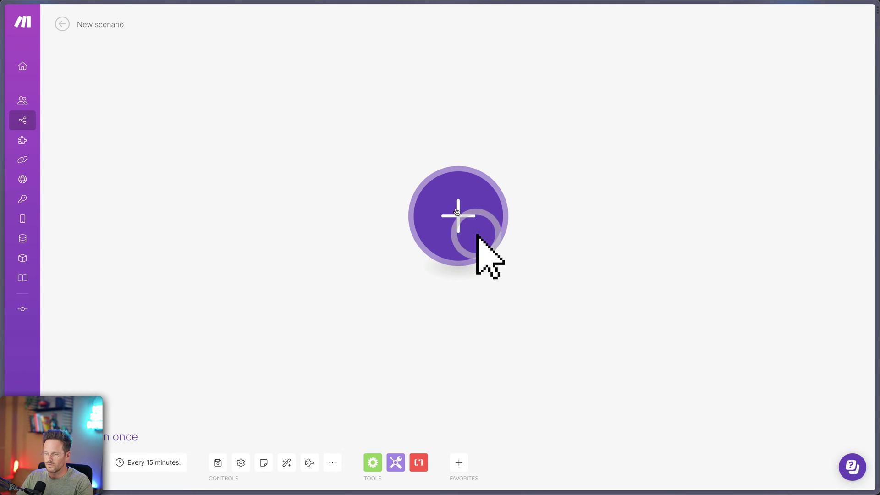
left_click(457, 215)
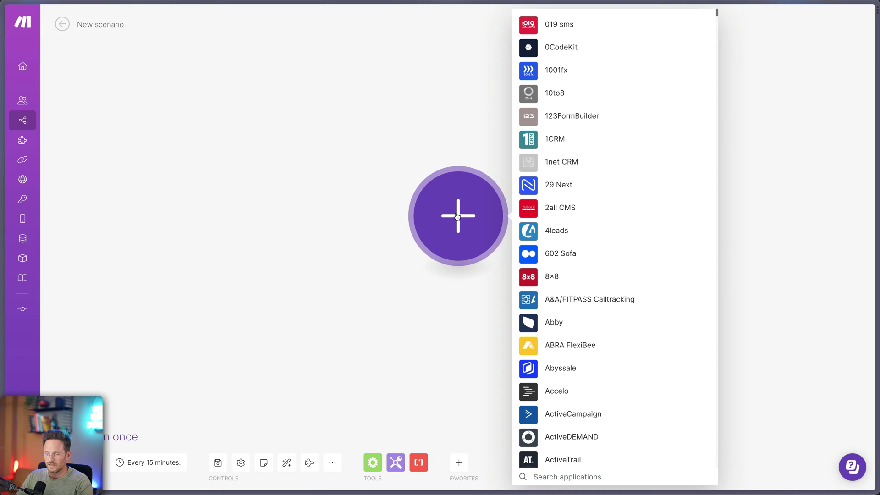
type("webflow")
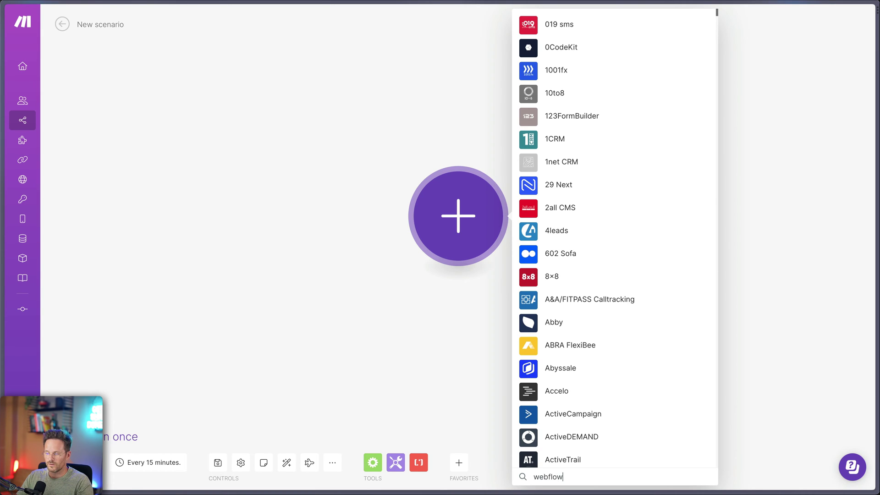
left_click(557, 206)
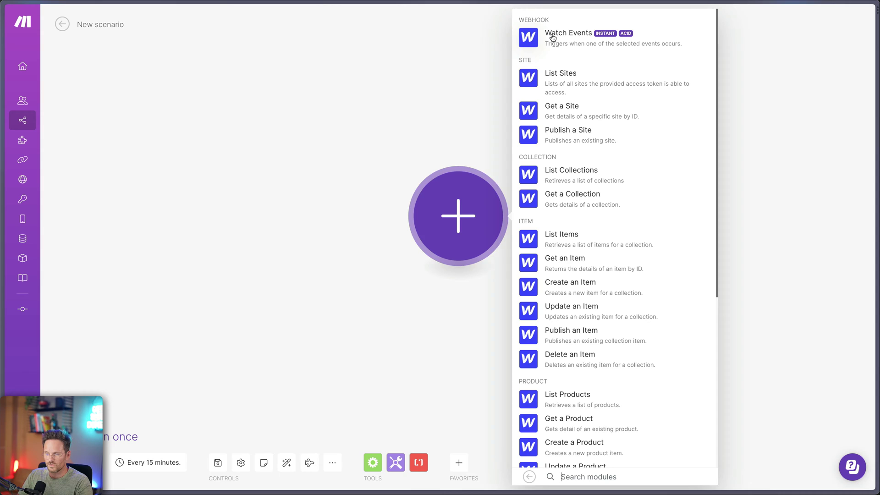
left_click(552, 36)
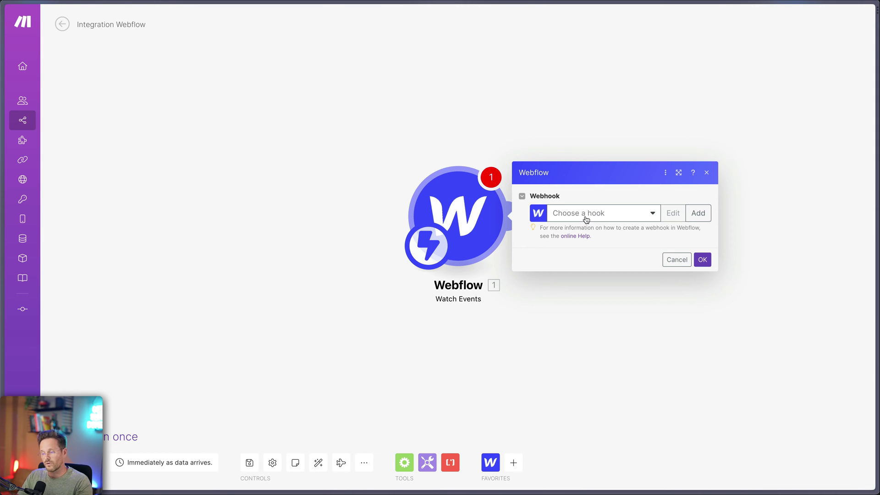
Add a new webhook for the trigger and name it 'Tutorial'.
left_click(697, 213)
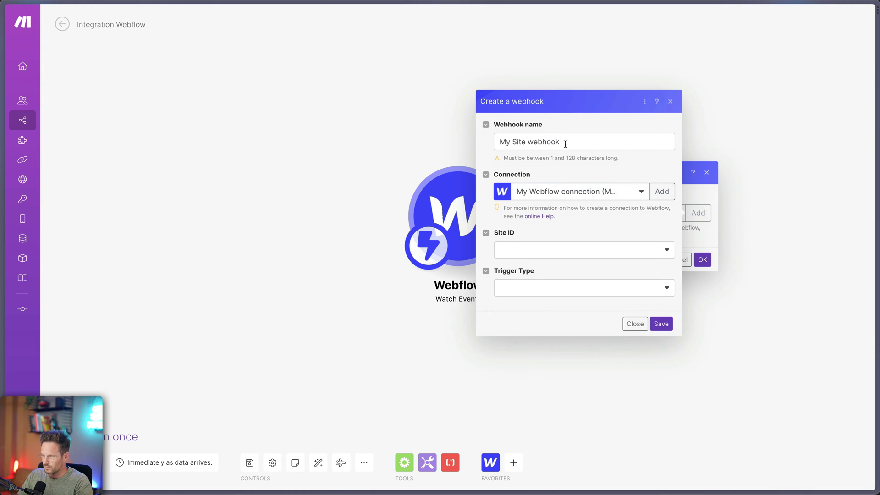
left_click(593, 150)
key("ctrl+a")
type("WEB")
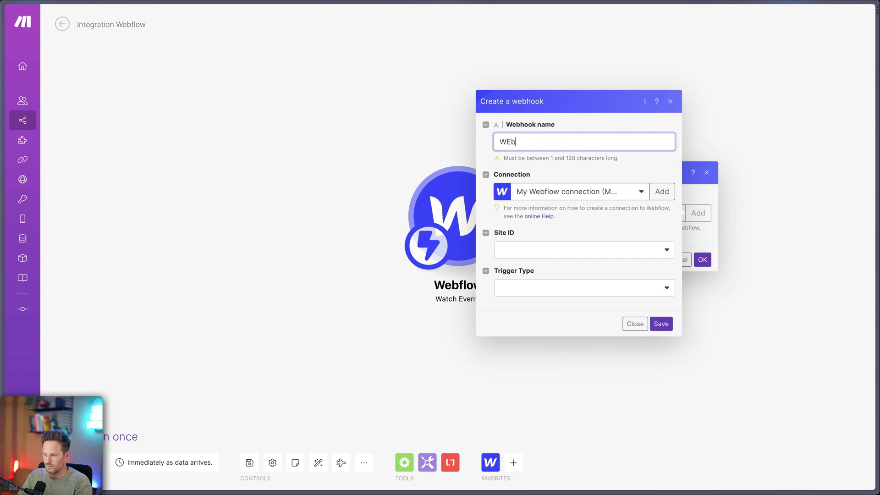
key("BackSpace")
key("BackSpace")
type("ebfl")
key("ctrl+a")
type("Tutor")
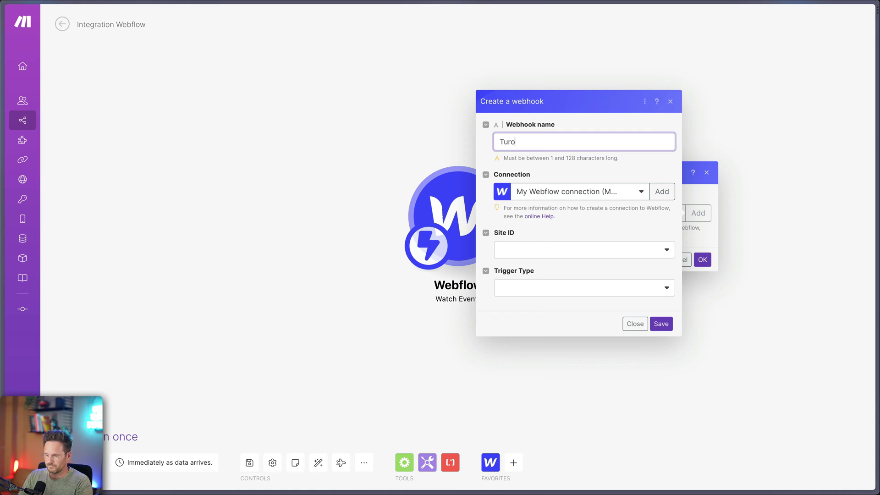
key("BackSpace")
type("orial")
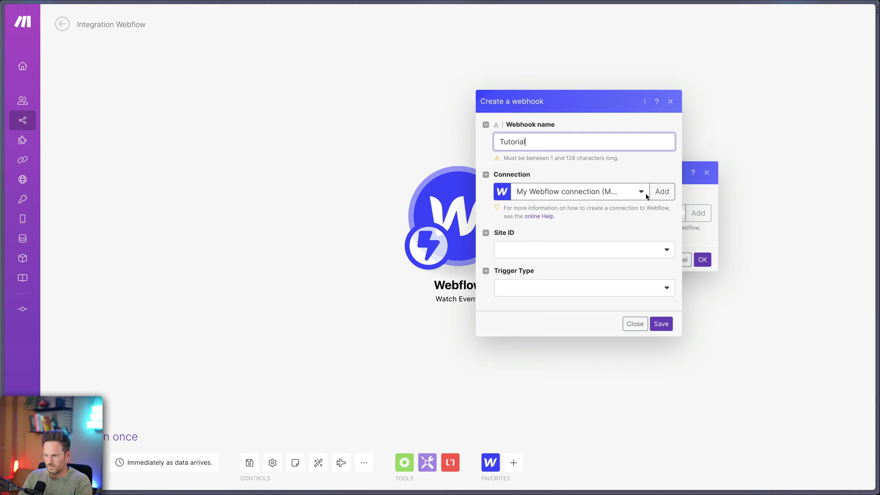
Add a Webflow connection named 'Tutorial' and save it.
left_click(651, 195)
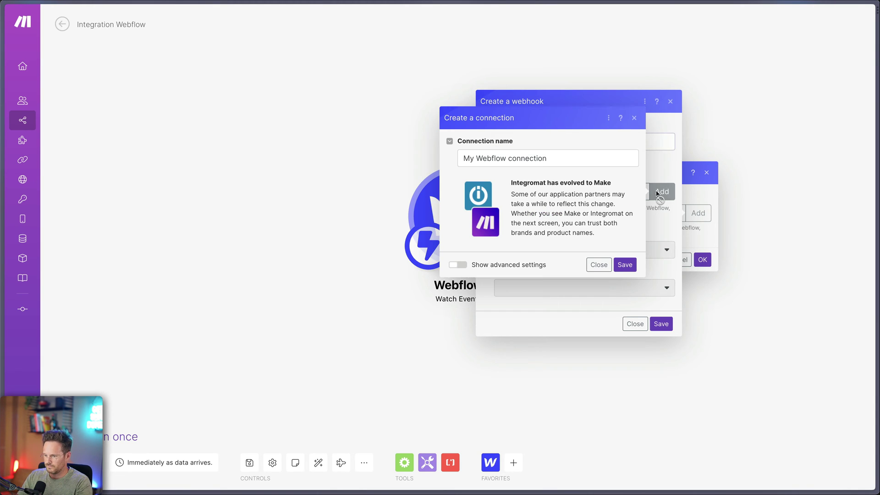
left_click(550, 159)
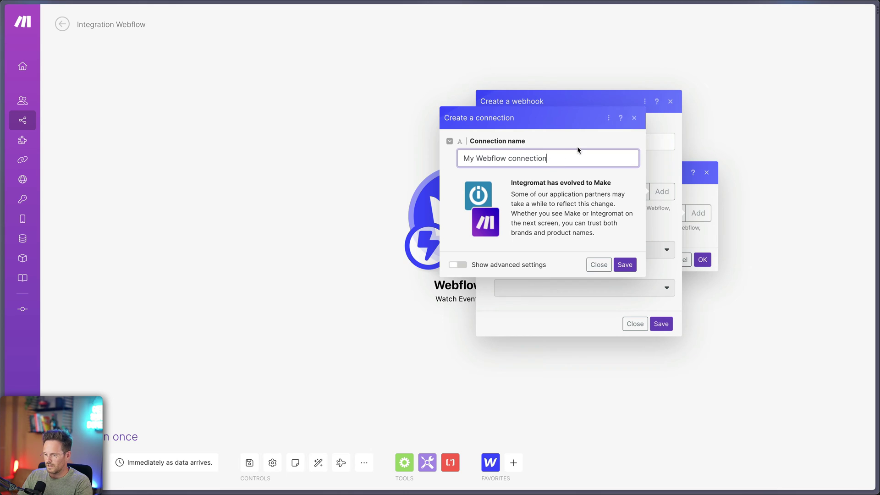
key("ctrl+a")
type("Tutorial")
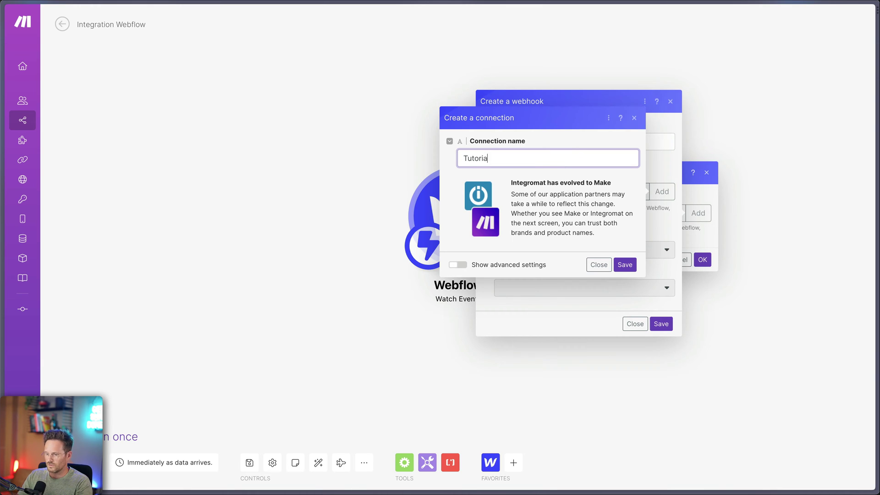
left_click(625, 265)
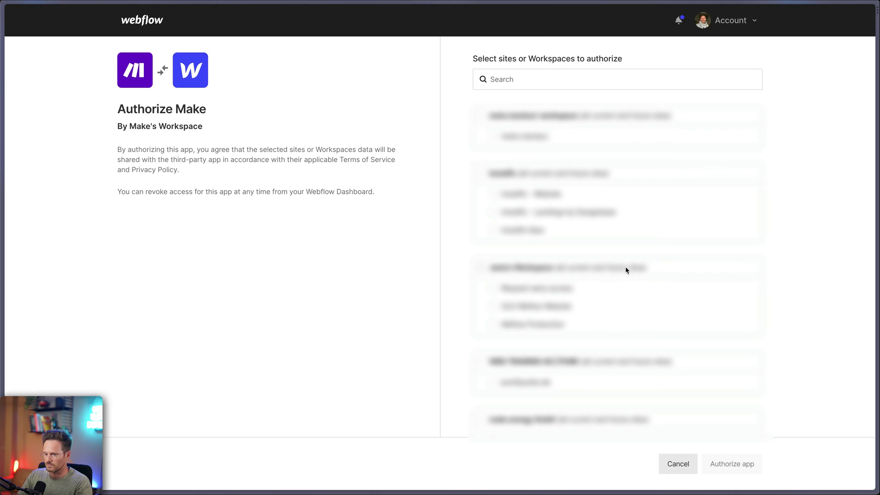
Authorize Make for the Webflow site found by searching 'form'.
left_click(620, 82)
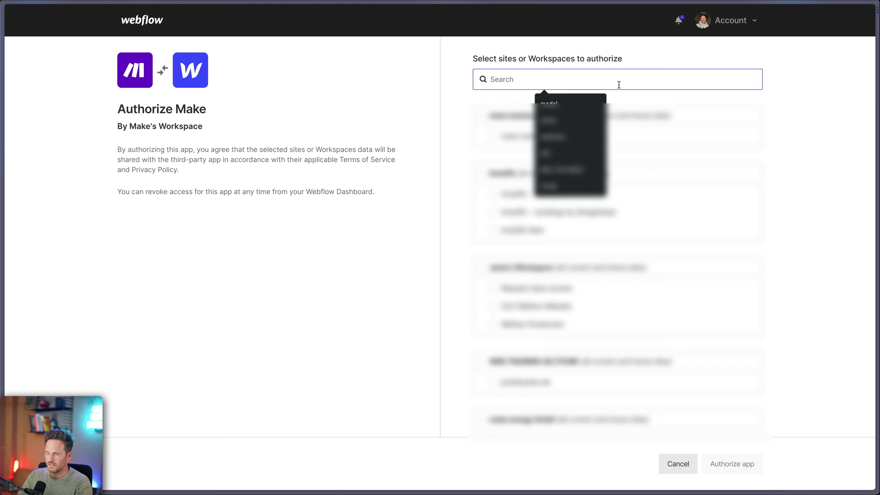
left_click(368, 307)
left_click(531, 83)
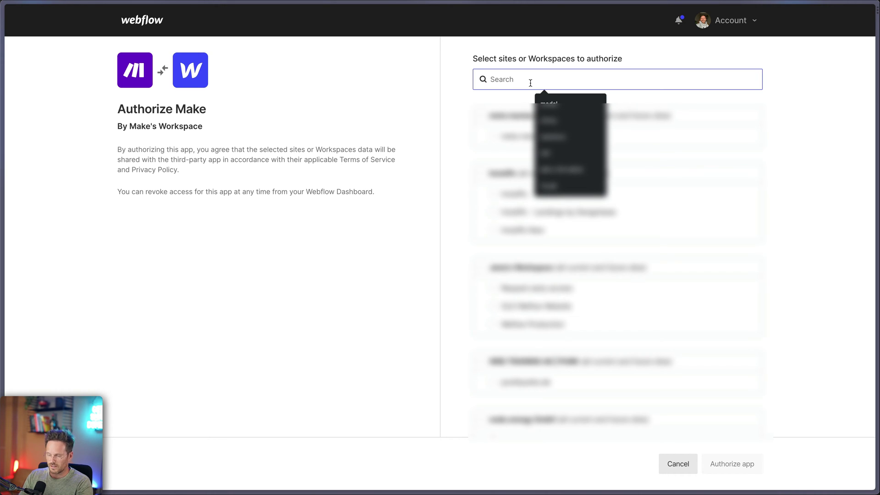
type("form")
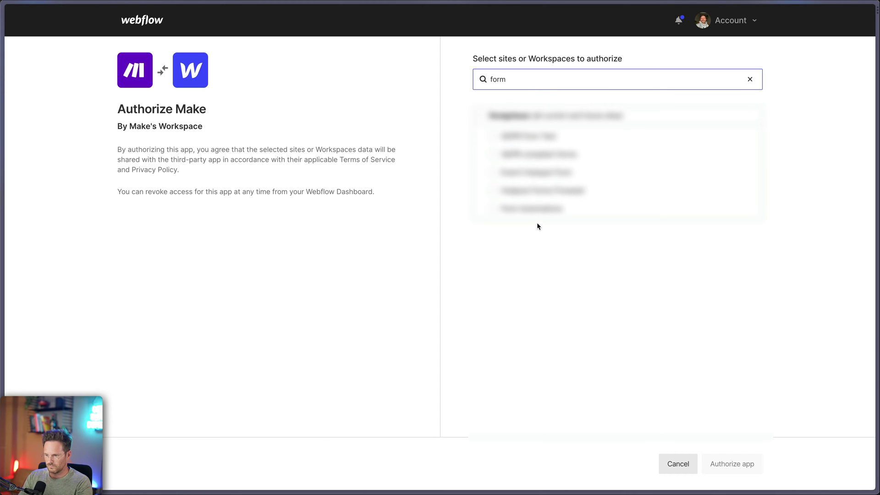
left_click(536, 208)
left_click(732, 467)
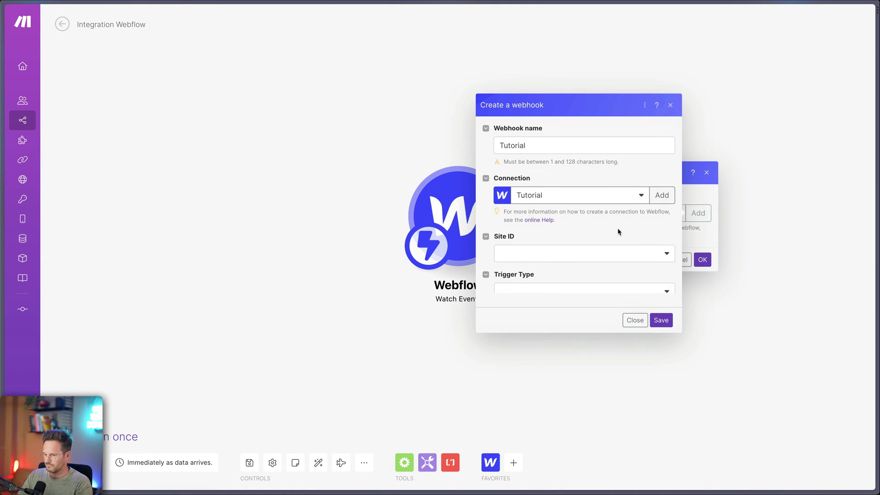
Set the webhook to Form Submission events on the Form Automations site, then save and confirm.
left_click(666, 251)
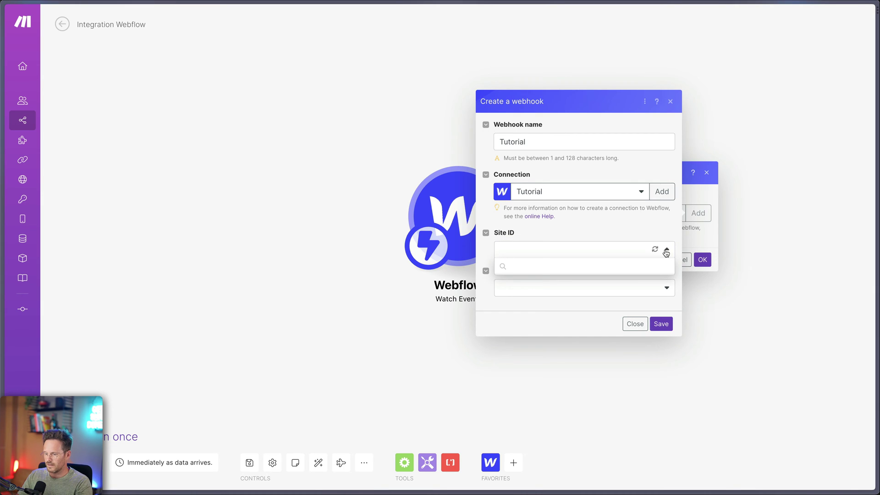
left_click(528, 266)
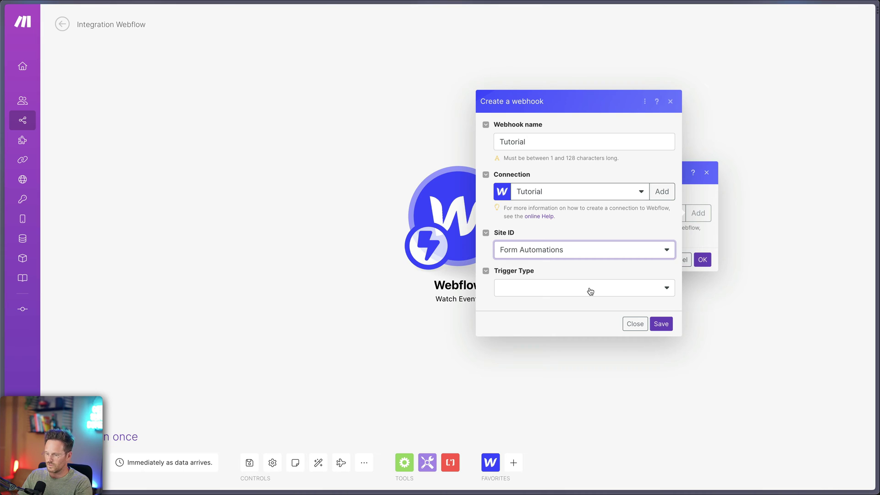
left_click(590, 291)
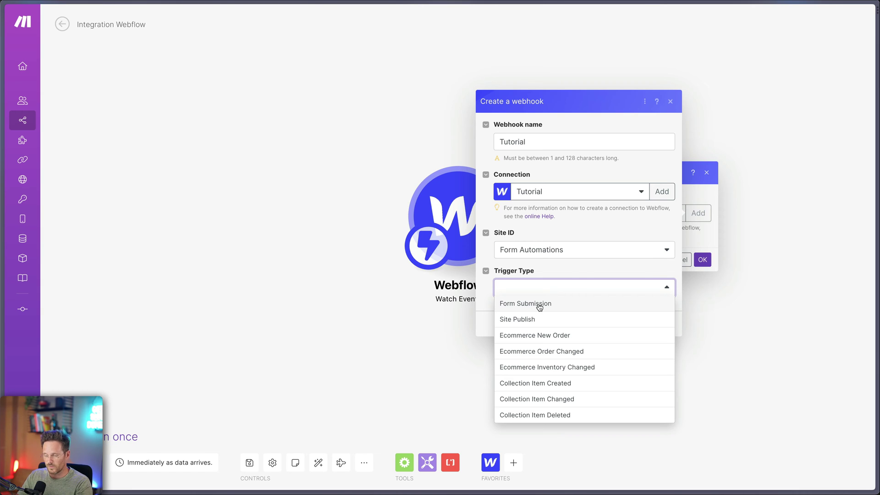
left_click(539, 306)
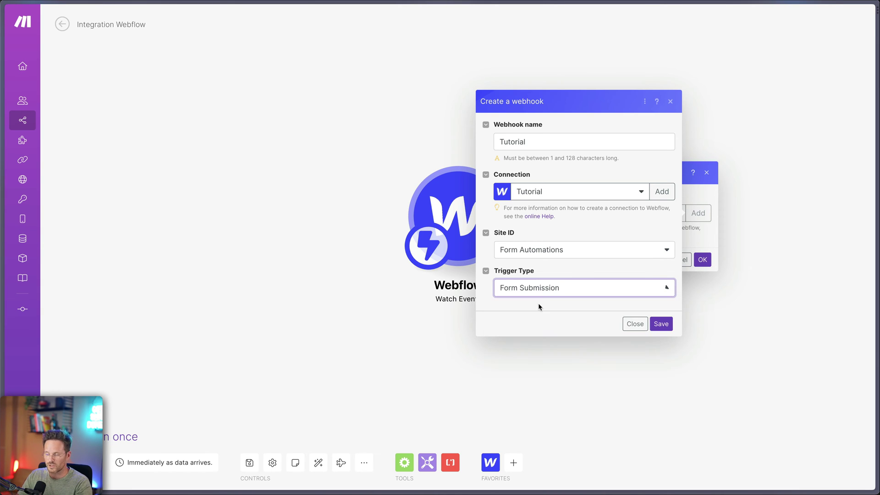
left_click(658, 324)
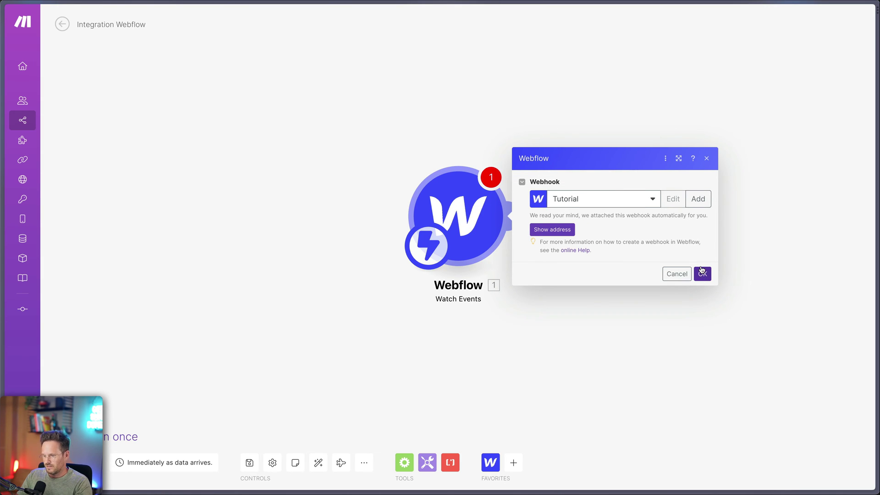
left_click(704, 275)
left_click(704, 275)
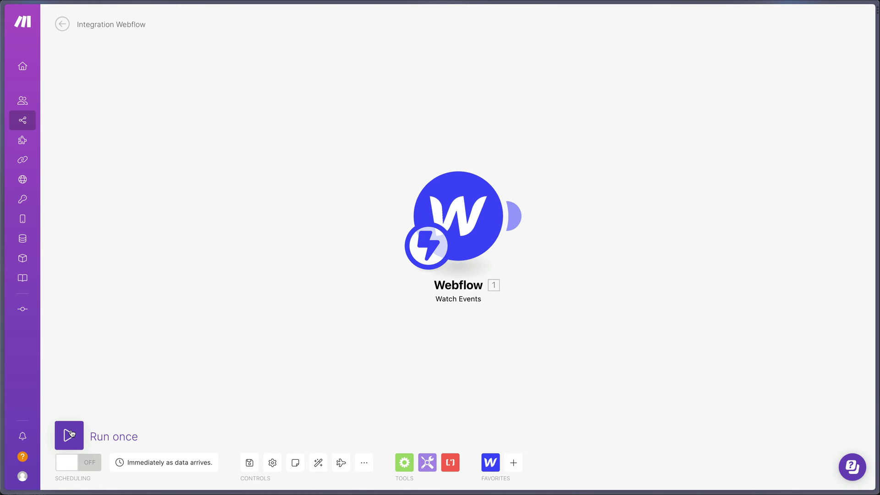
Run the Integration Webflow scenario once so it waits for Webflow data.
left_click(70, 434)
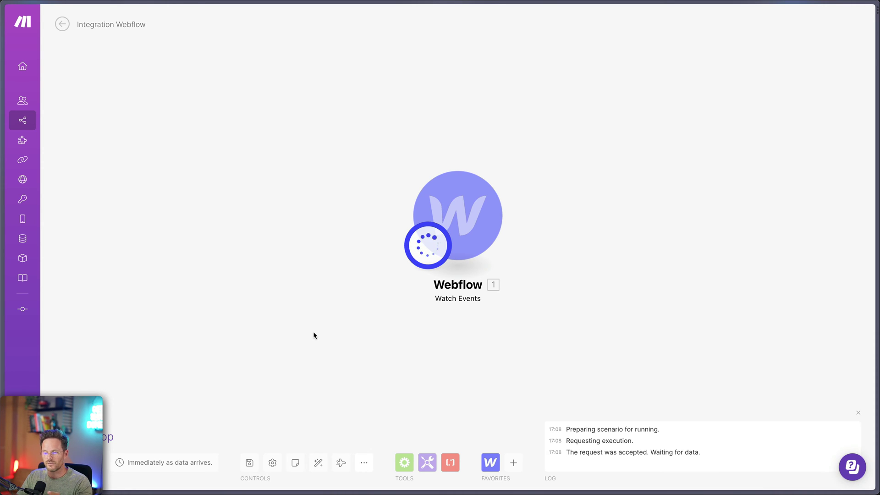
On the zlash Contact us form, autofill the contact details and enter the message 'Hi!" I like your Website!'.
left_click(41, 207)
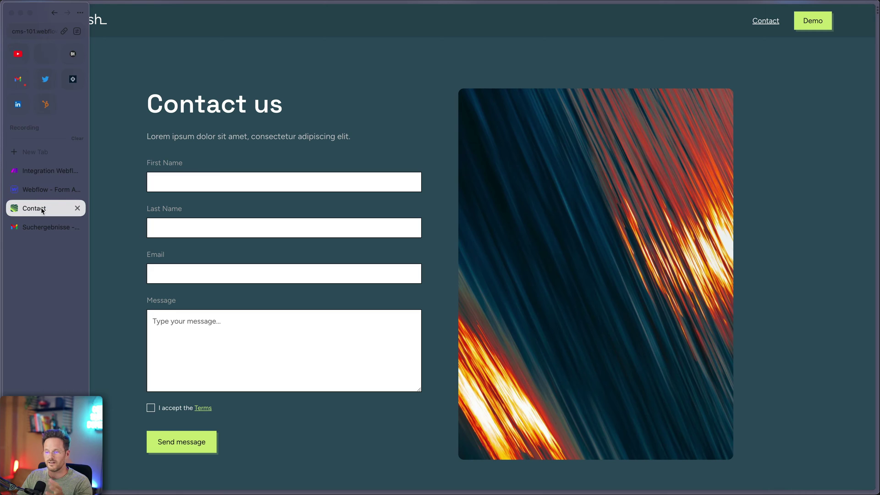
left_click(230, 179)
left_click(212, 219)
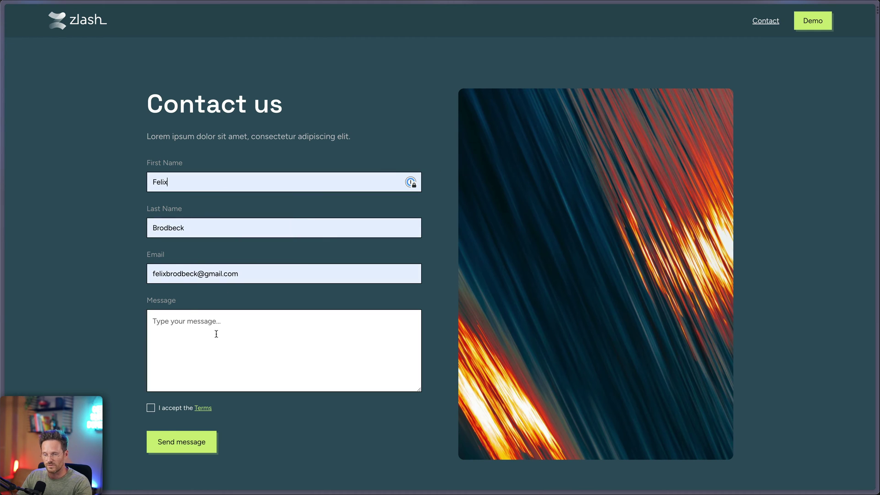
left_click(216, 333)
type("Hi")
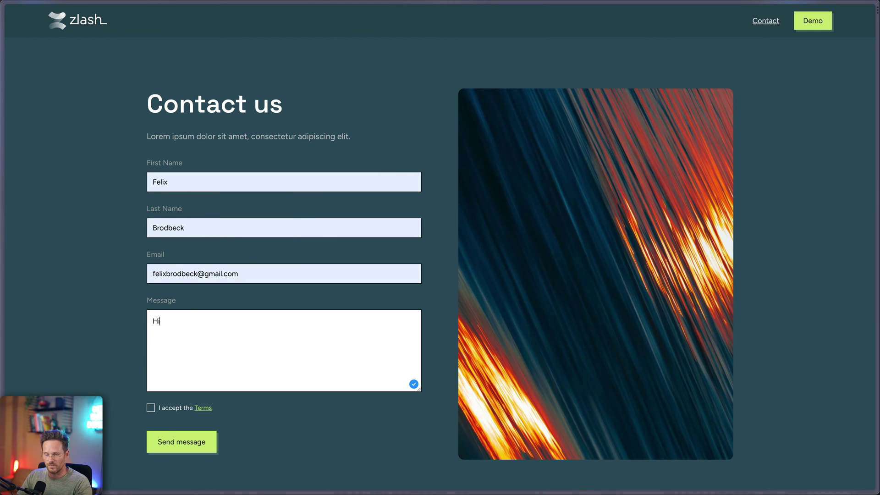
type("!\" I l")
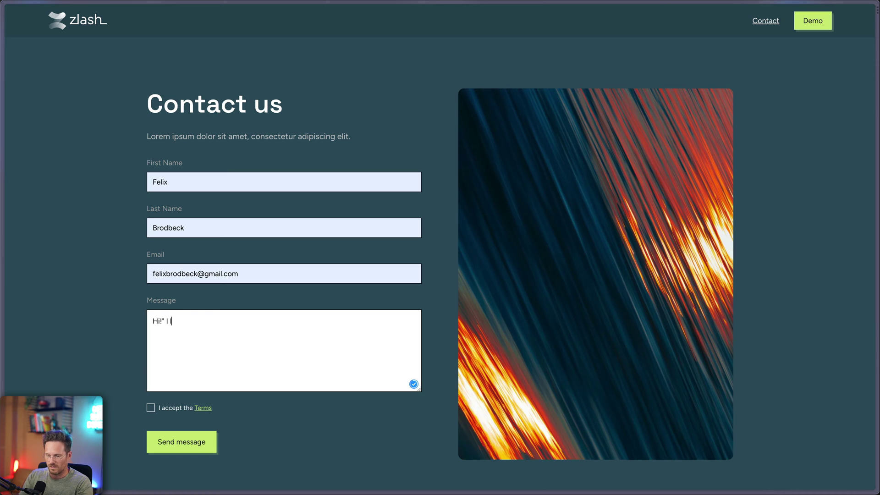
type("ike your Website!")
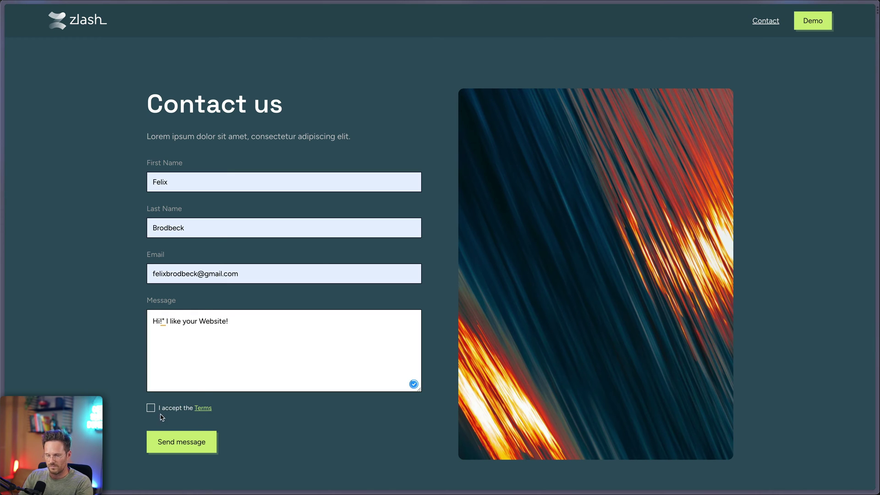
Accept the terms, send the message, and return to the Make scenario.
left_click(161, 409)
left_click(161, 433)
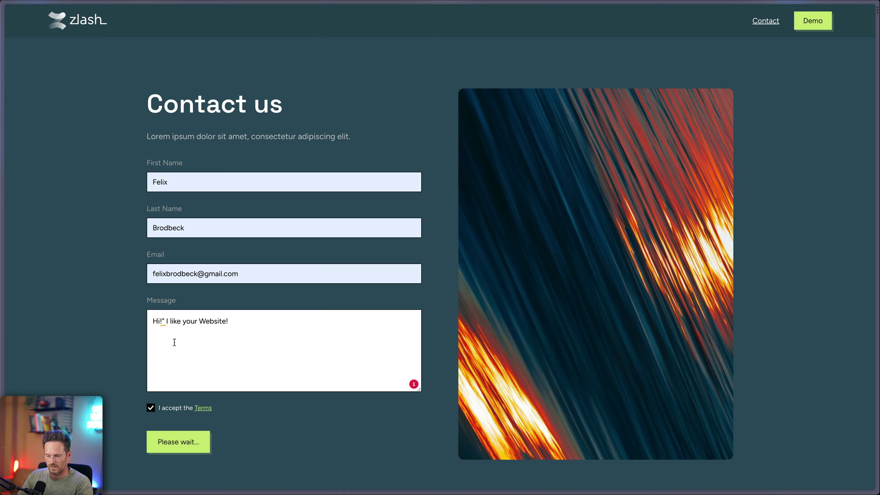
scroll(174, 343, "down", 2)
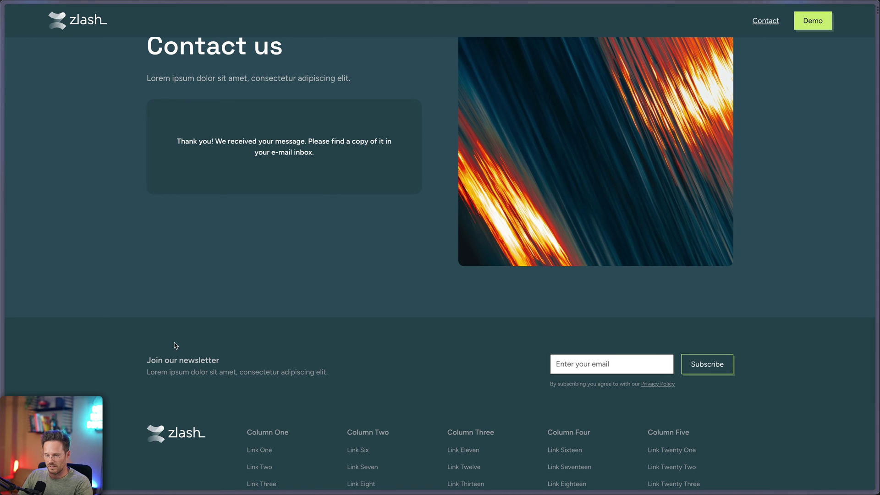
mouse_move(2, 196)
left_click(35, 173)
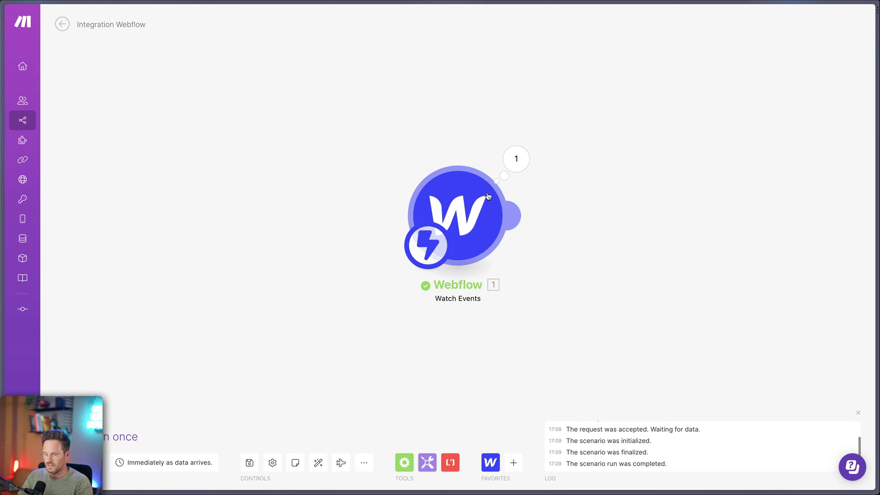
left_click(520, 161)
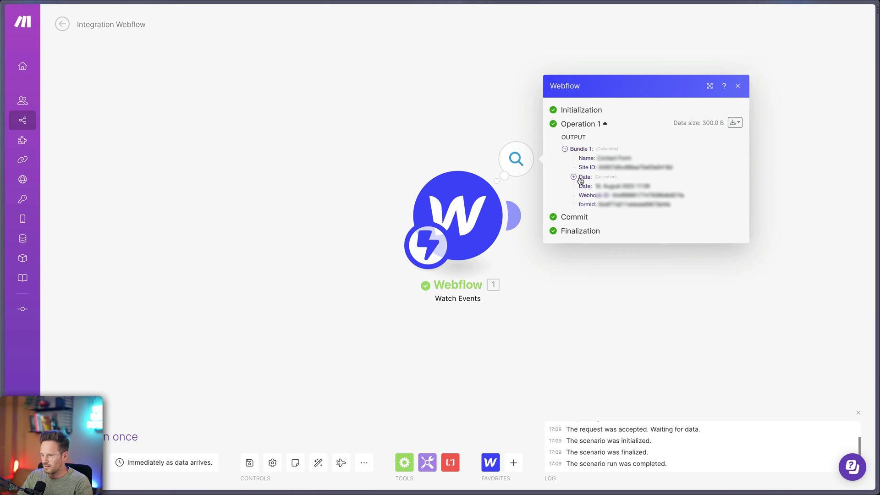
left_click(581, 181)
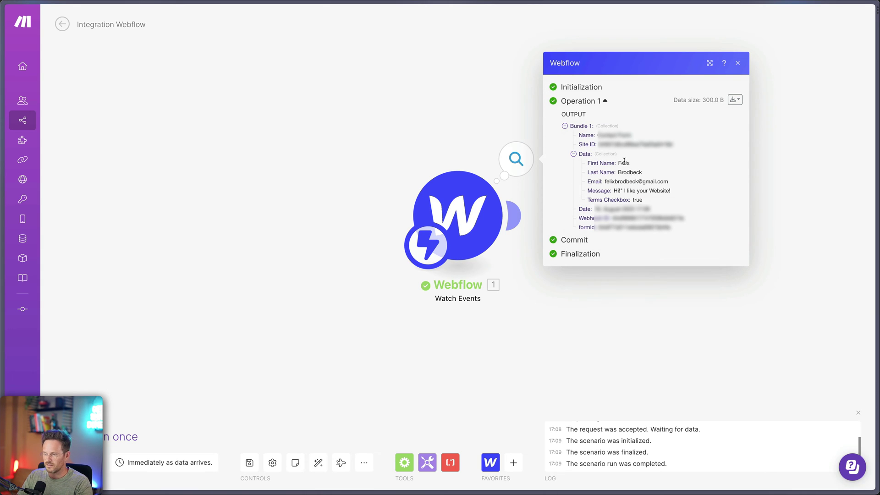
left_click_drag(620, 164, 688, 181)
left_click(699, 185)
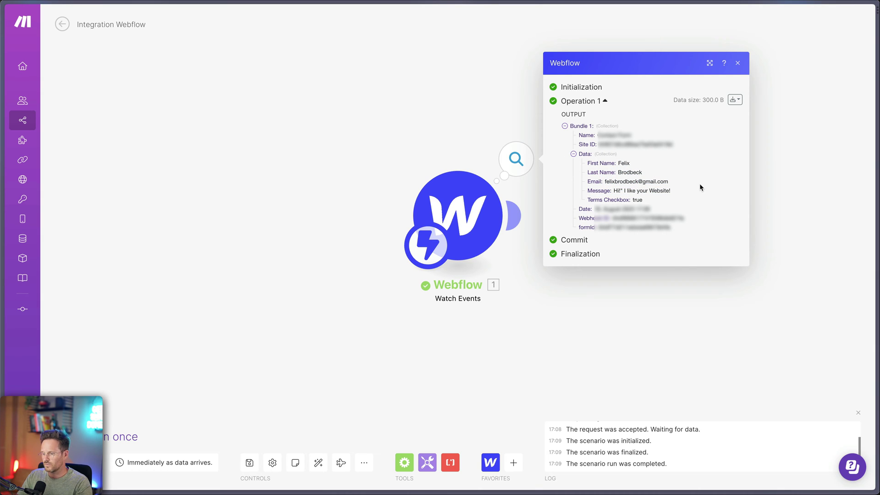
left_click_drag(613, 193, 683, 194)
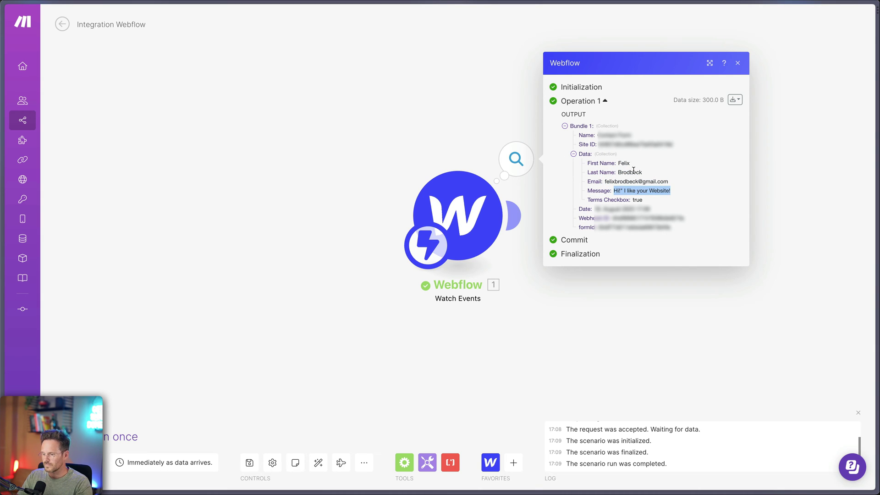
left_click(533, 338)
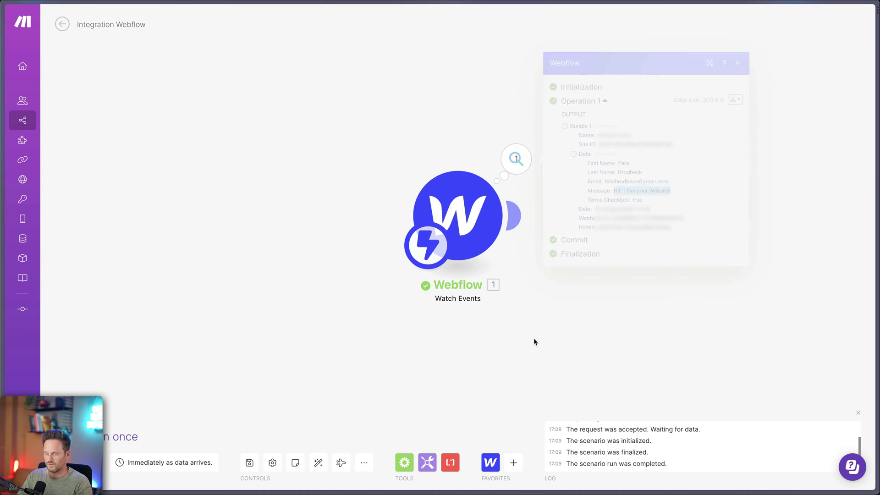
mouse_move(527, 217)
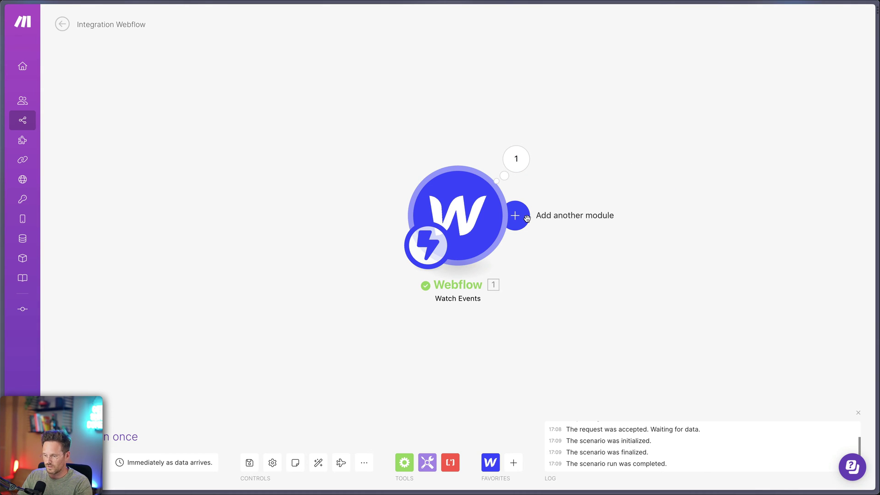
Add a module after the Webflow trigger and search the apps for 'mail'.
left_click(526, 217)
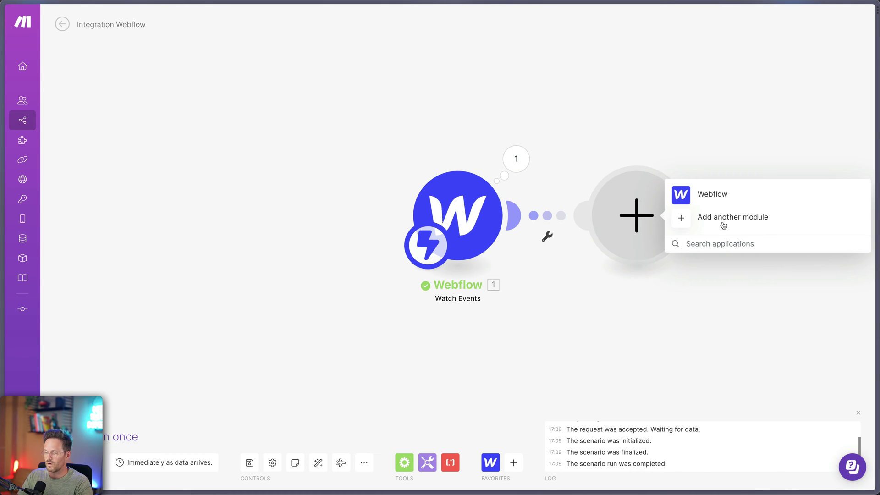
left_click(689, 240)
type("mail")
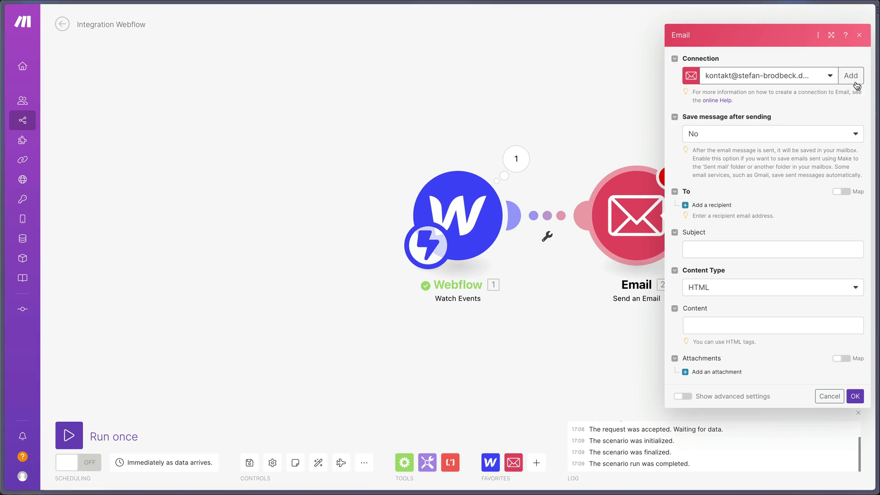
Create a Google Restricted email connection named 'Tutorial' and save it.
left_click(851, 76)
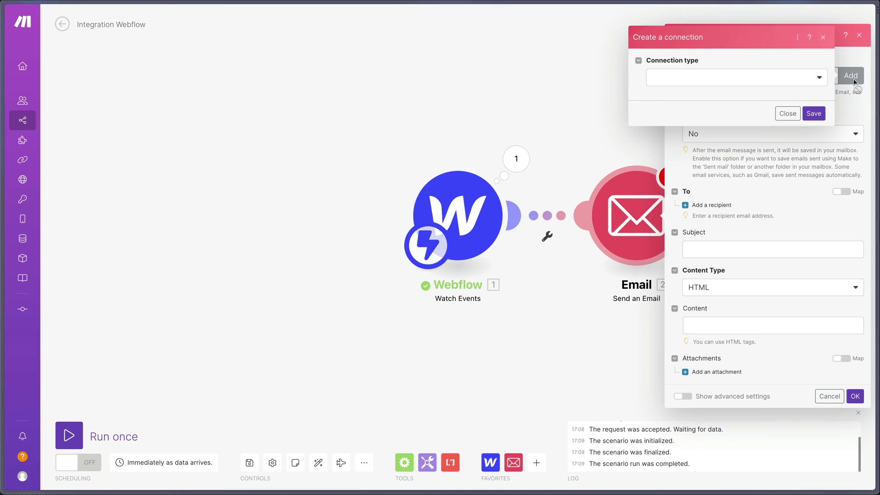
left_click(747, 82)
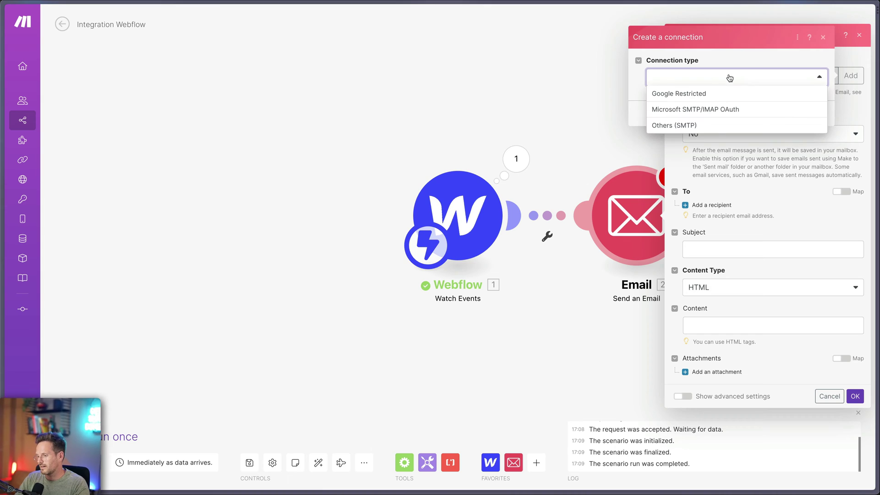
left_click(692, 94)
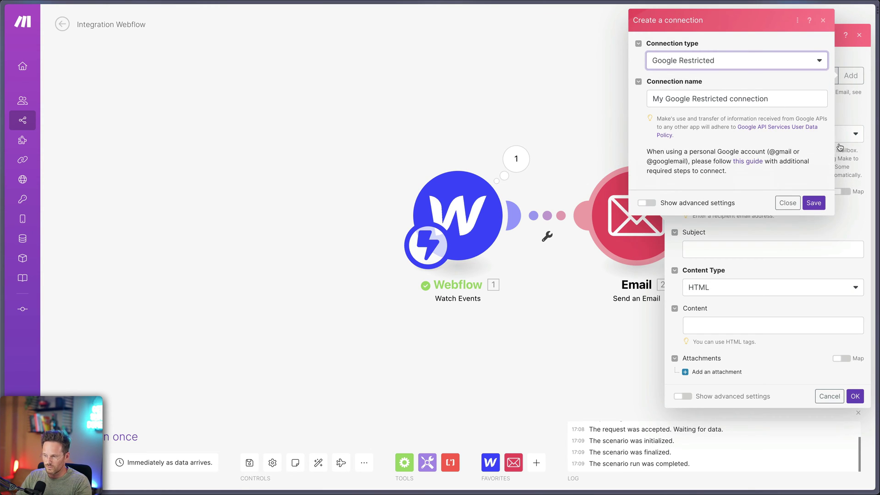
left_click(729, 105)
key("ctrl+a")
type("Tu")
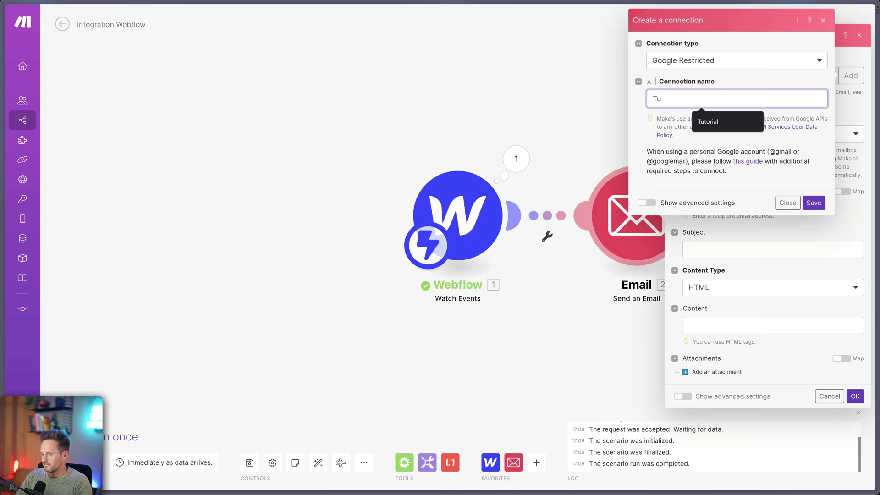
type("torial")
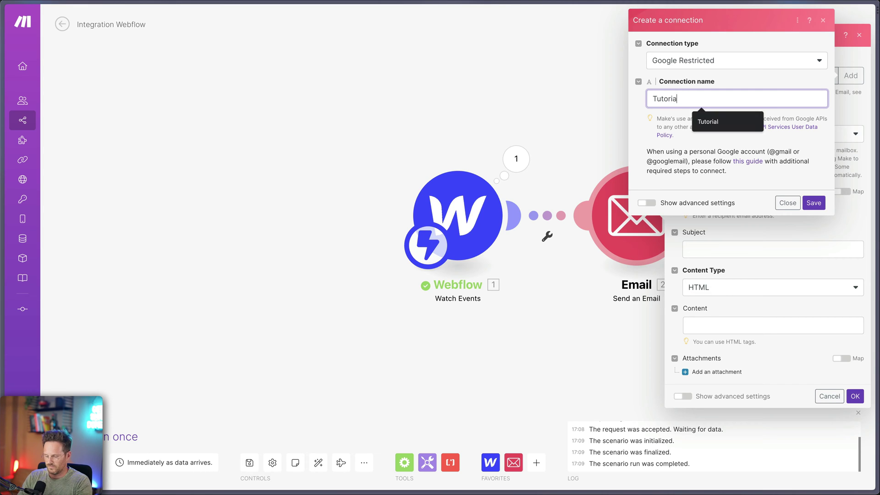
left_click(814, 203)
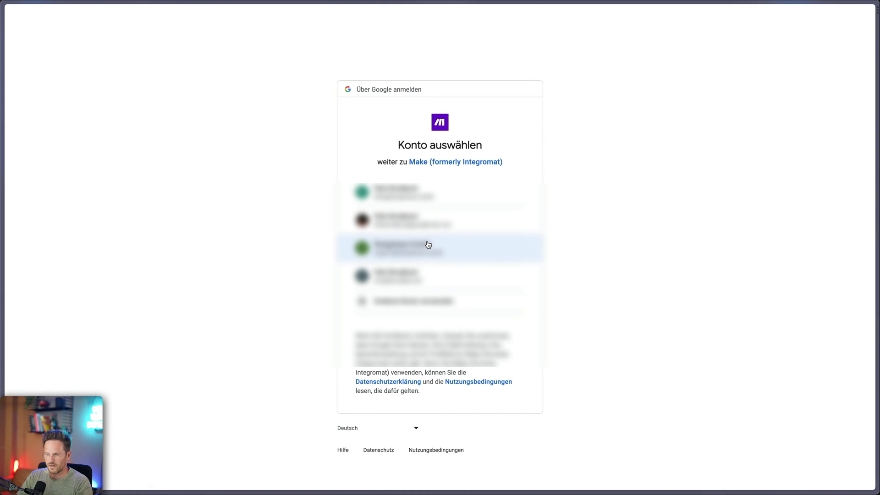
Choose the Google account and allow Make access to it.
left_click(454, 251)
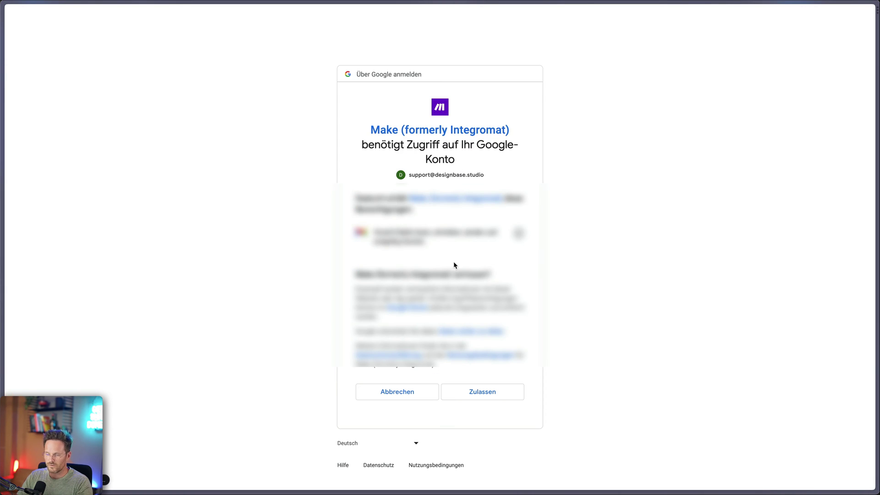
left_click(481, 393)
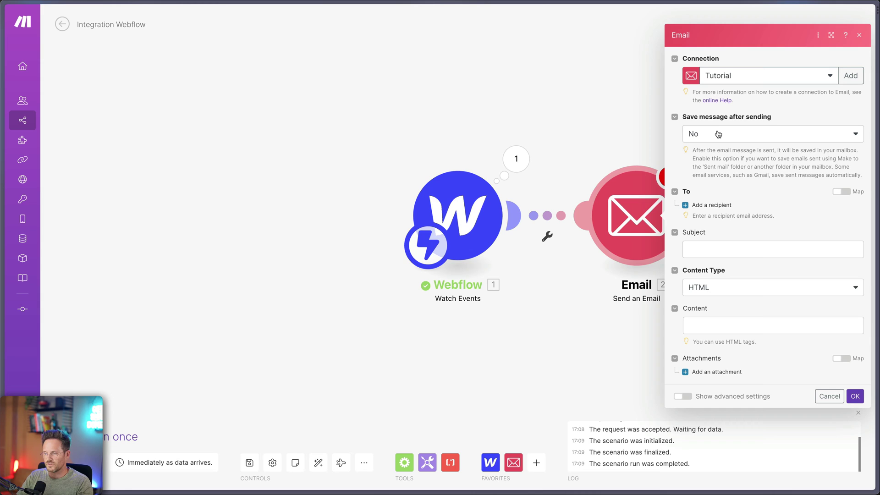
Have the Email module save sent messages to the Gesendet folder via the Tutorial connection.
left_click(719, 134)
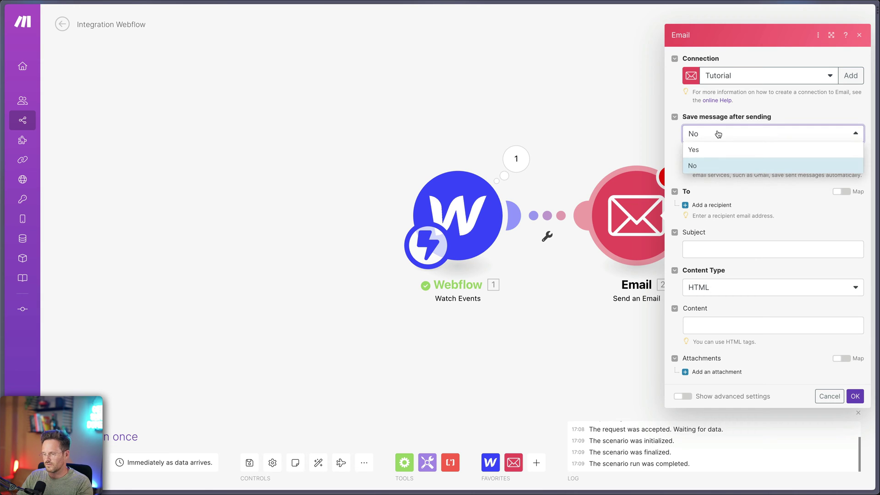
left_click(693, 148)
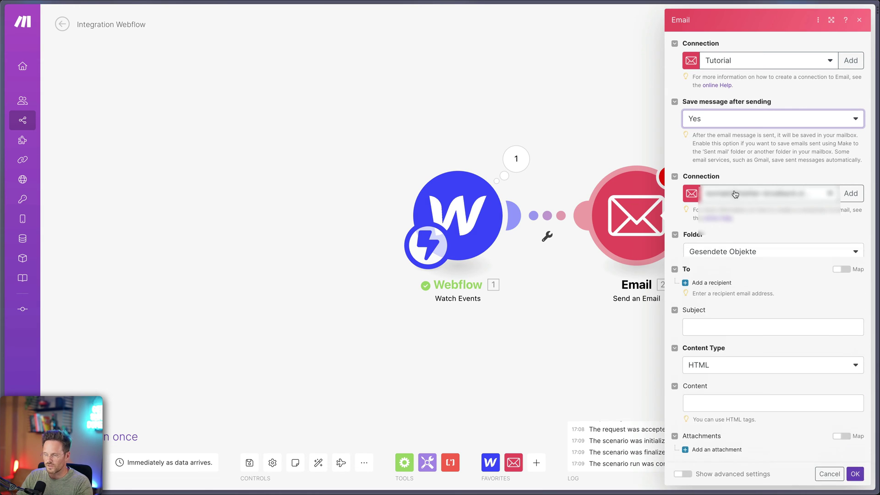
left_click(847, 210)
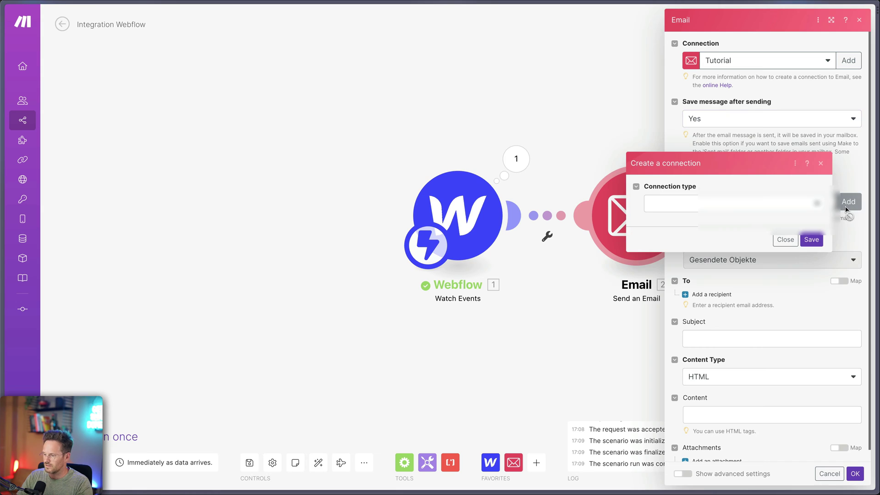
left_click(823, 163)
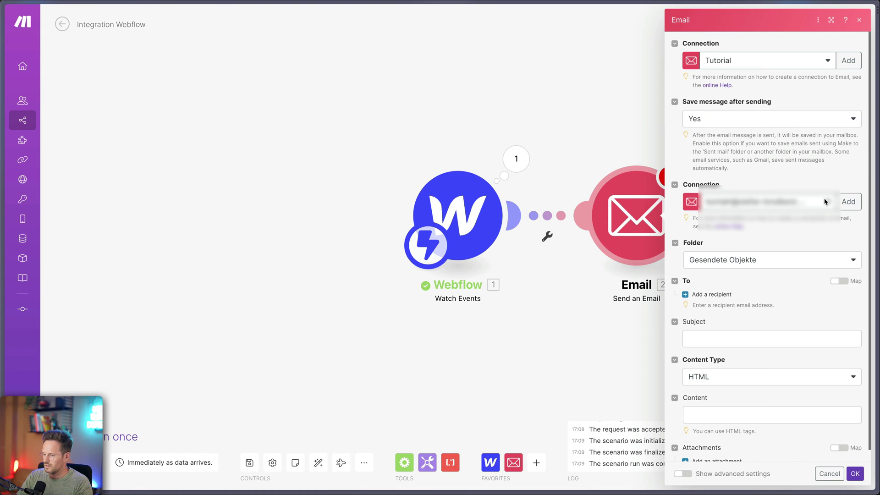
left_click(831, 202)
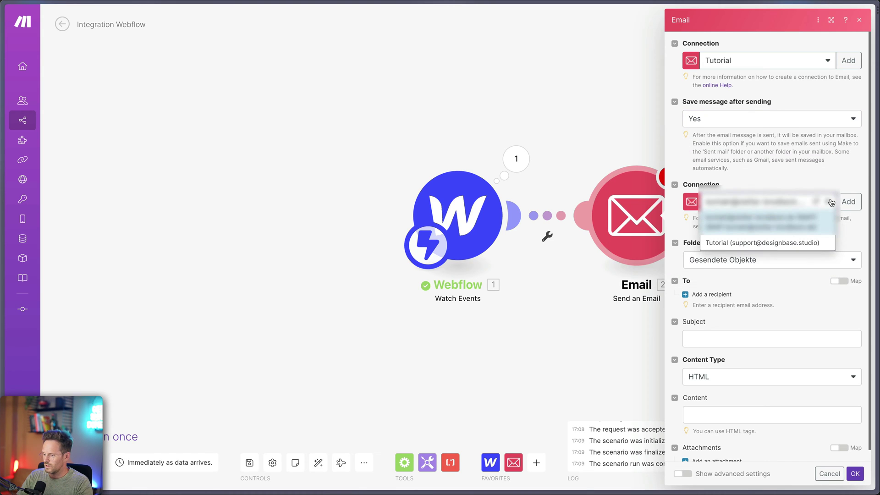
left_click(752, 243)
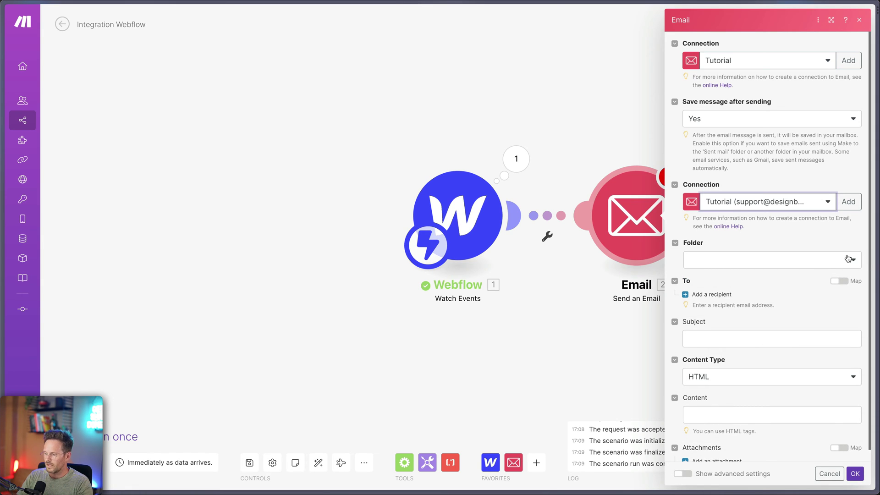
left_click(851, 261)
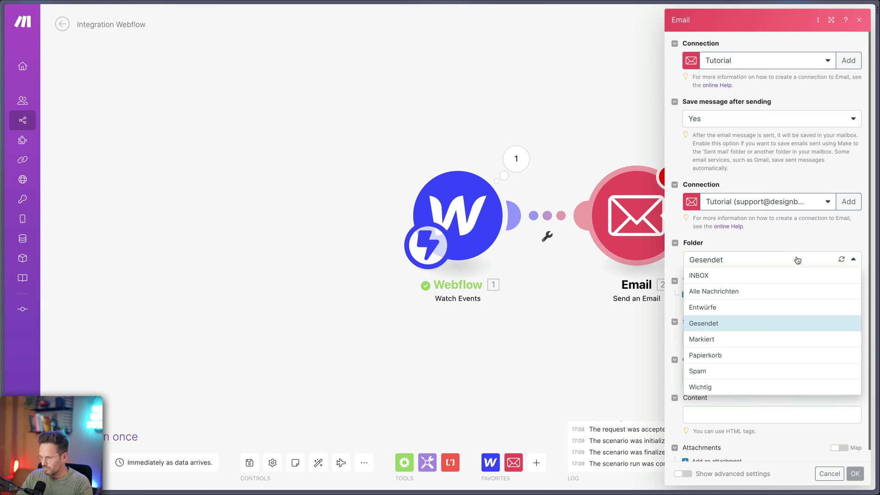
left_click(722, 321)
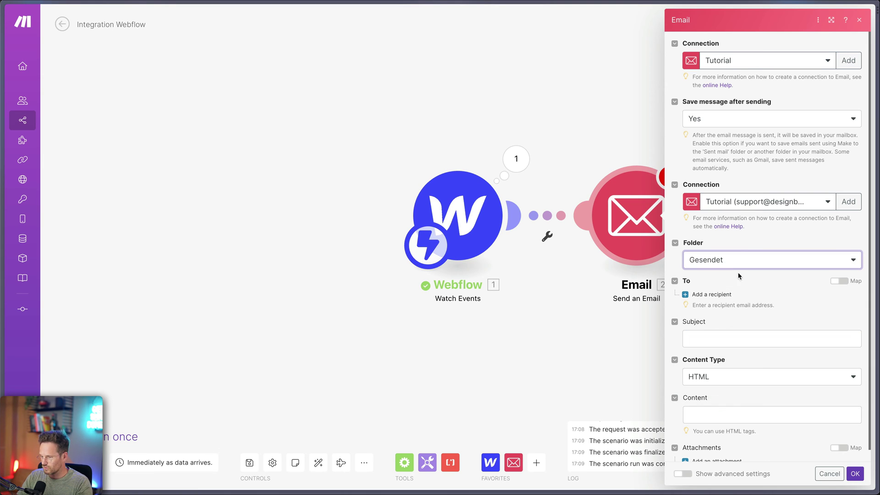
Add a recipient to the Email module mapped to the submitted Webflow Email field.
left_click(706, 296)
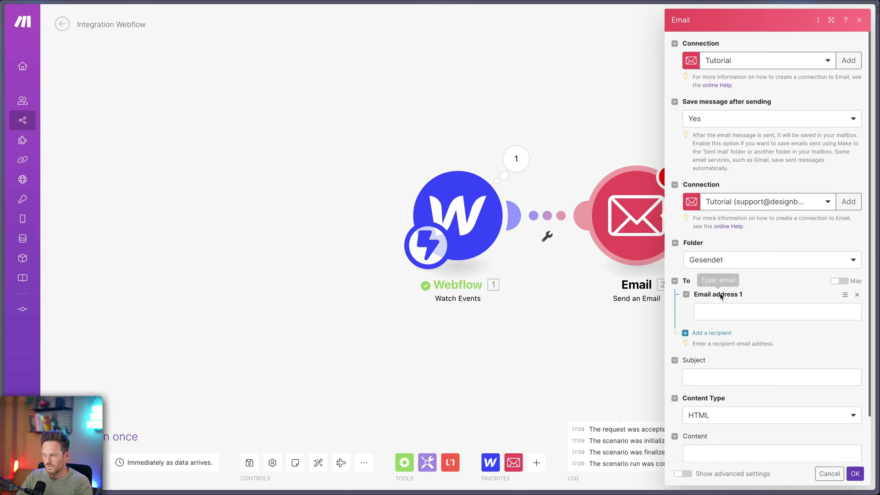
left_click(719, 312)
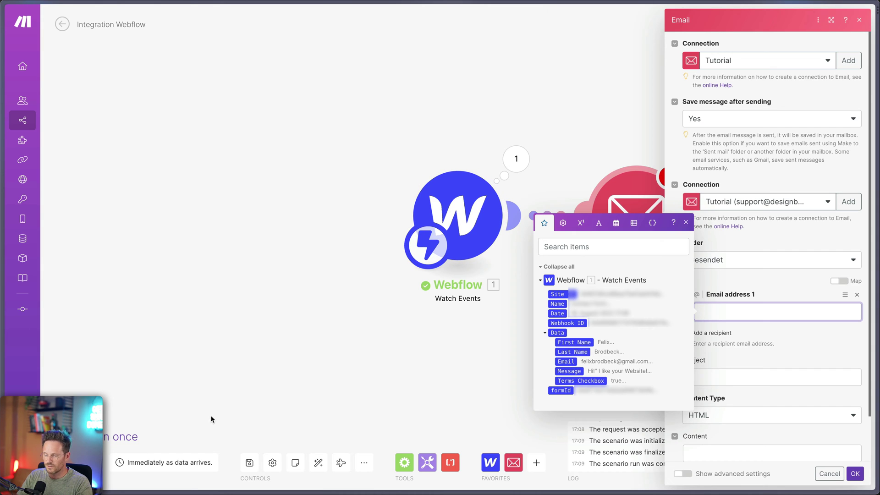
left_click(567, 362)
left_click(747, 344)
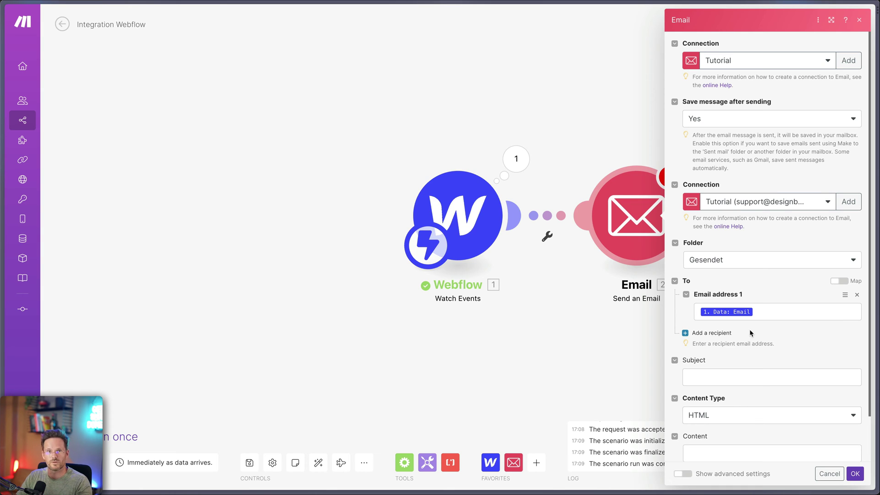
Set the email subject to 'We received your message' followed by the mapped First Name.
left_click(701, 377)
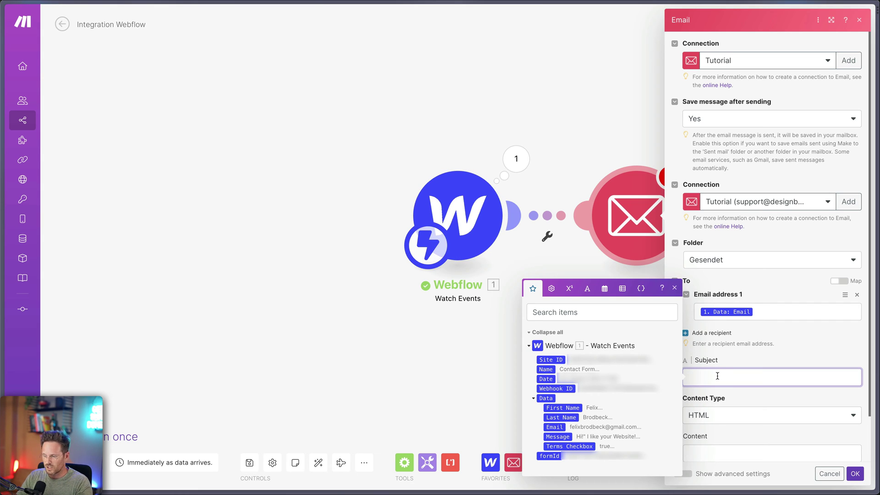
type("H")
type("We received your")
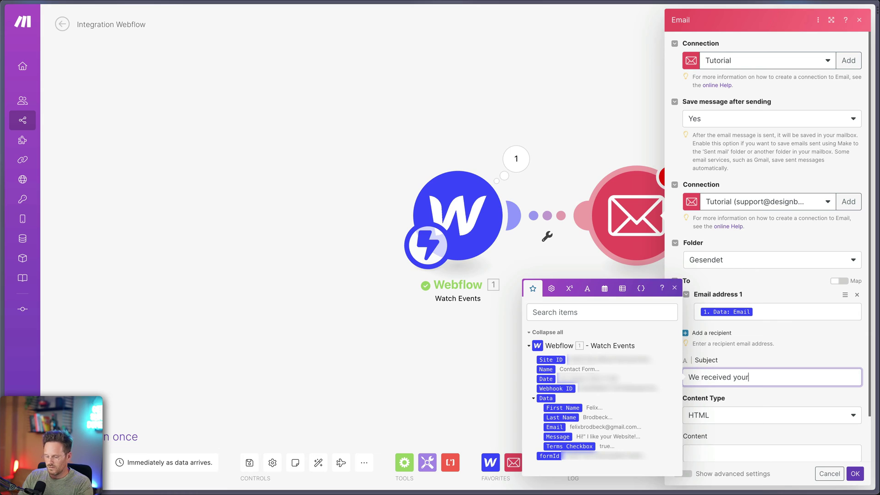
type(" meeage")
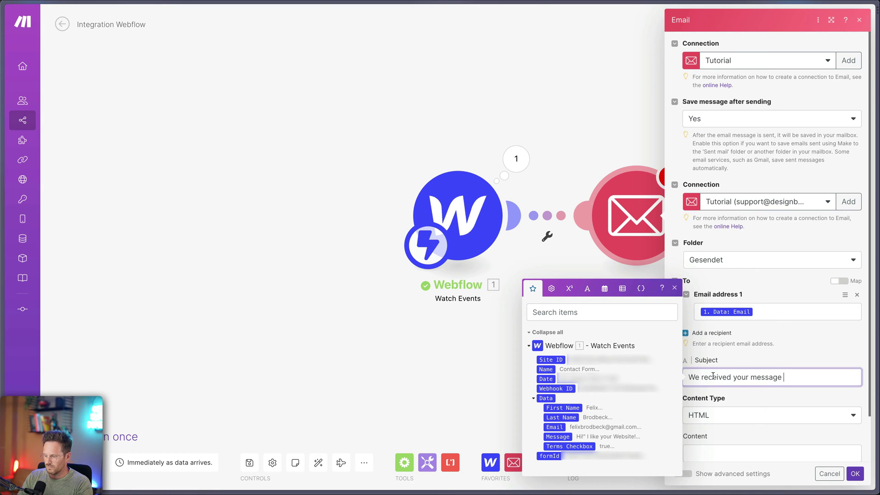
left_click(552, 408)
left_click(811, 350)
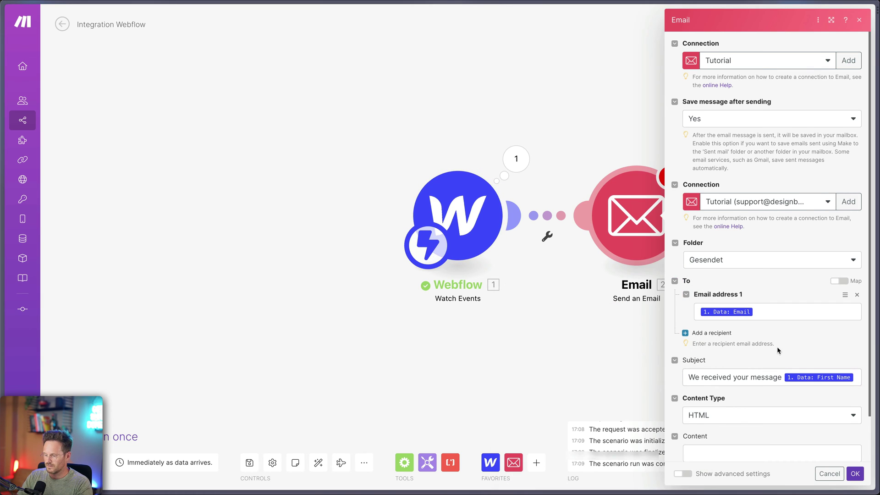
scroll(778, 350, "down", 1)
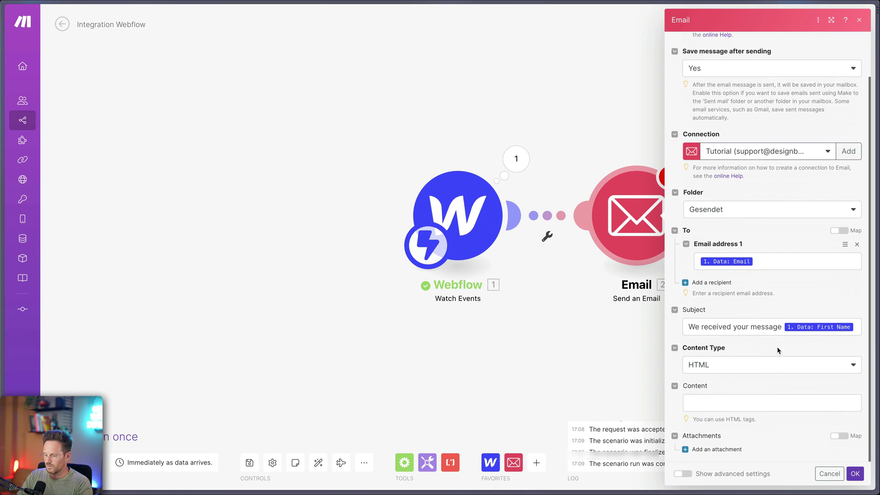
Switch the email content type to Plaintext and paste in the prepared thank-you body.
left_click(703, 367)
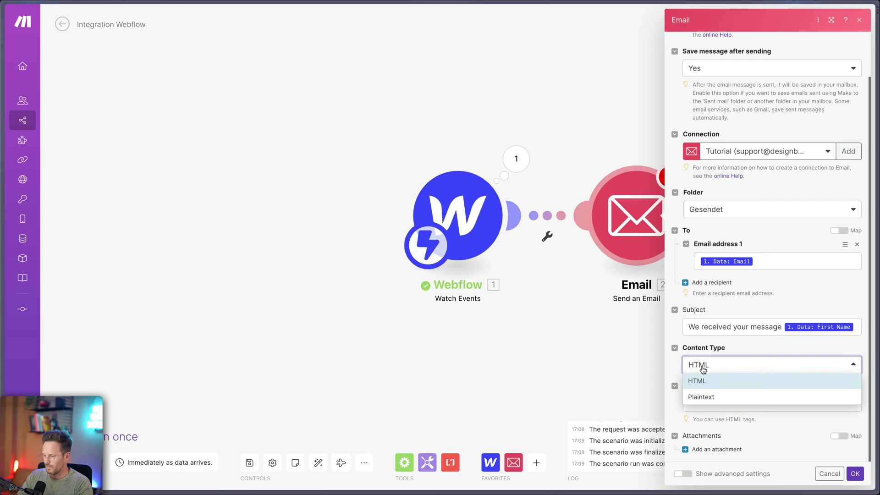
left_click(701, 396)
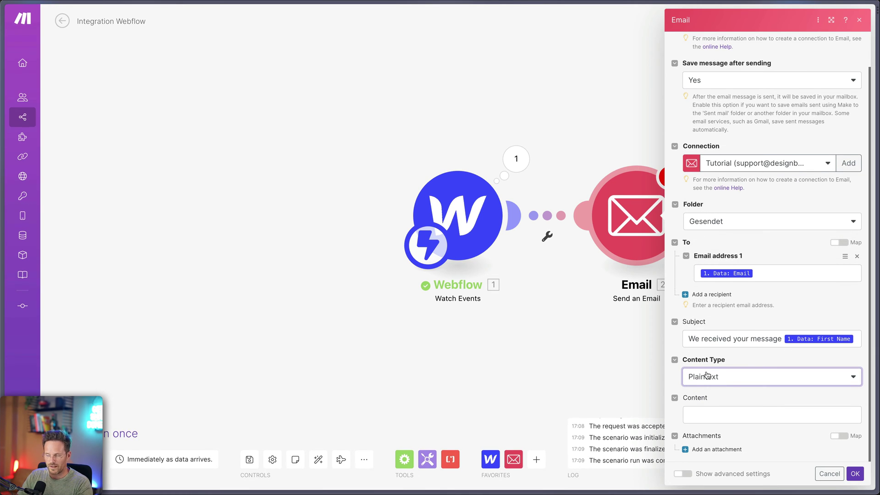
left_click(715, 415)
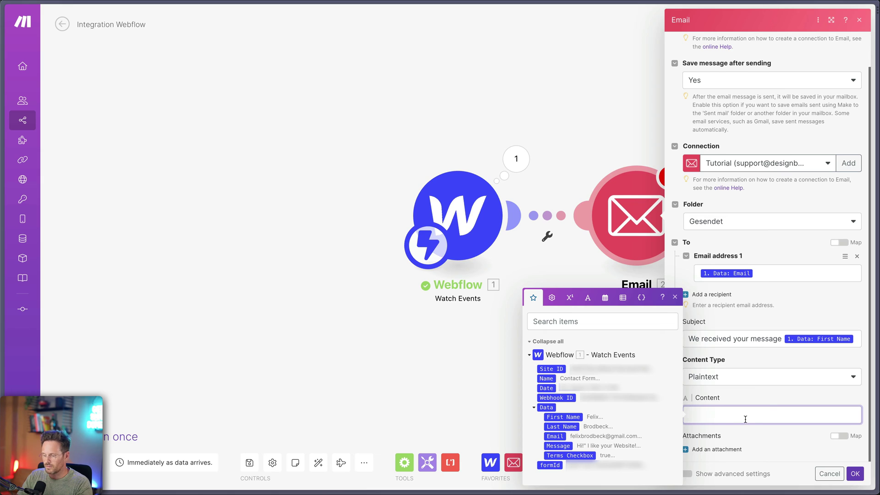
type("Hi ,  thanks for your message. Please give us a day to reply to it.  Here is a copy of your message:   Best, your TEAM")
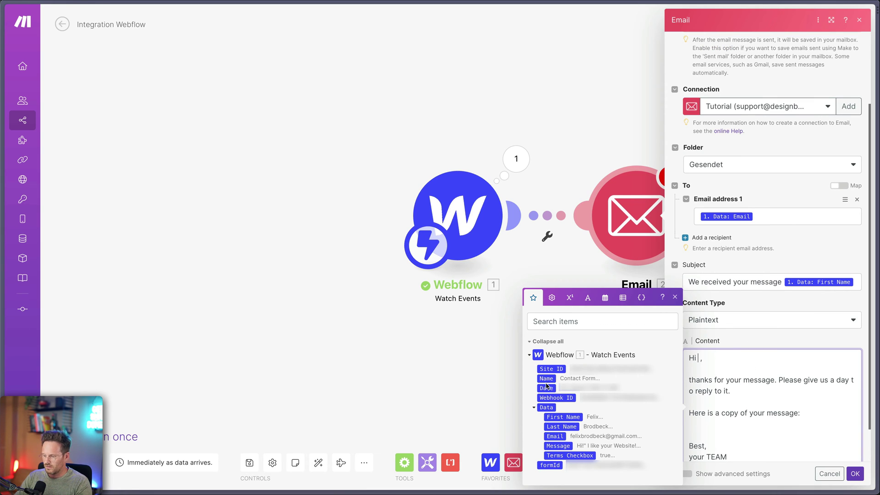
Map First Name into the greeting and the submitted Message into the quotes, then confirm.
left_click(555, 417)
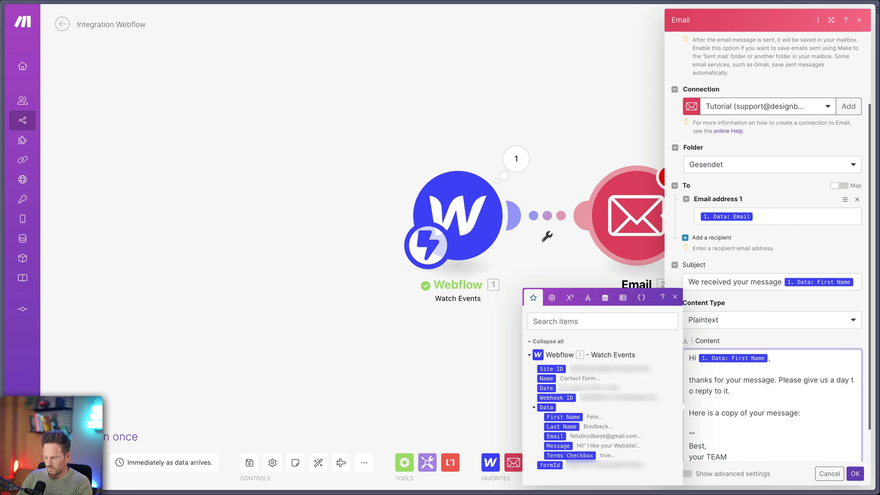
key("Return")
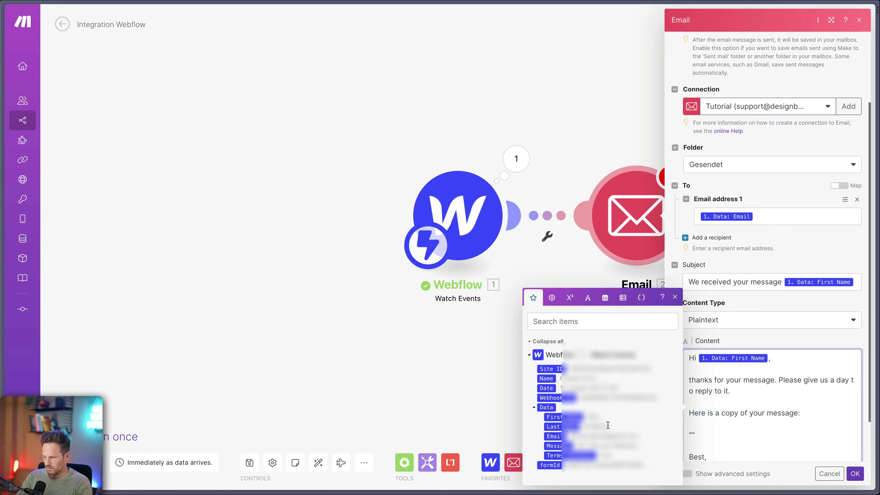
left_click(562, 446)
scroll(759, 419, "down", 1)
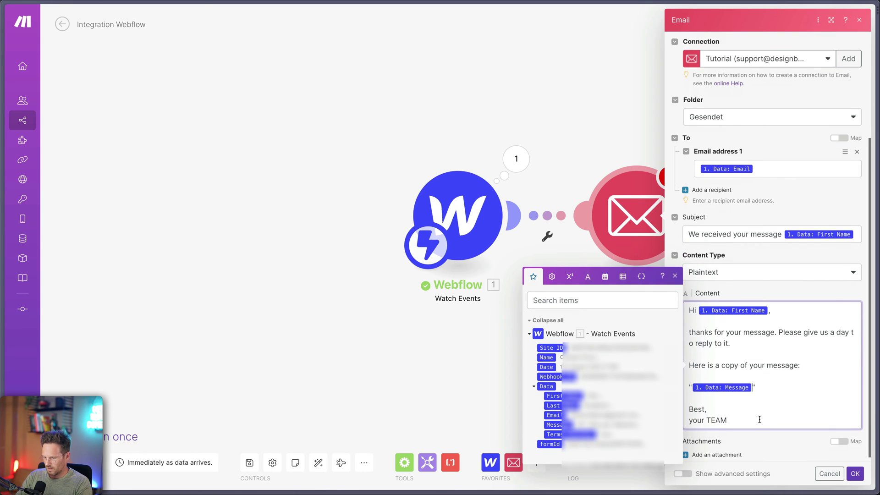
left_click(856, 473)
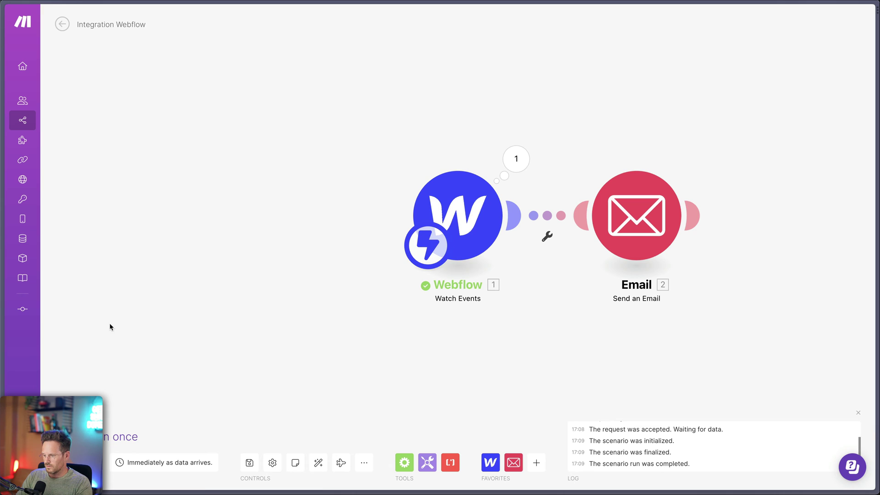
Save the Integration Webflow scenario and turn its scheduling ON.
left_click(249, 462)
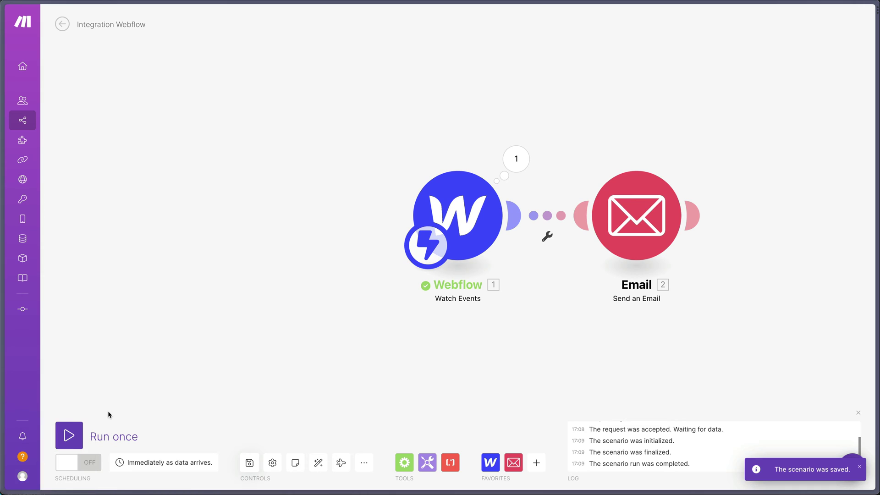
left_click(70, 466)
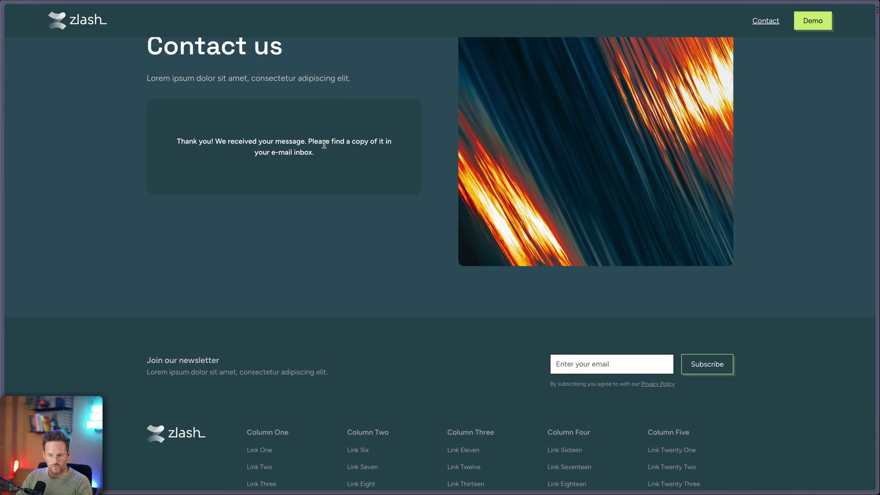
Submit the reloaded contact form with autofilled details, message 'Hi! I want some ice cream!', Terms accepted.
key("super+r")
left_click(251, 118)
type("Felix")
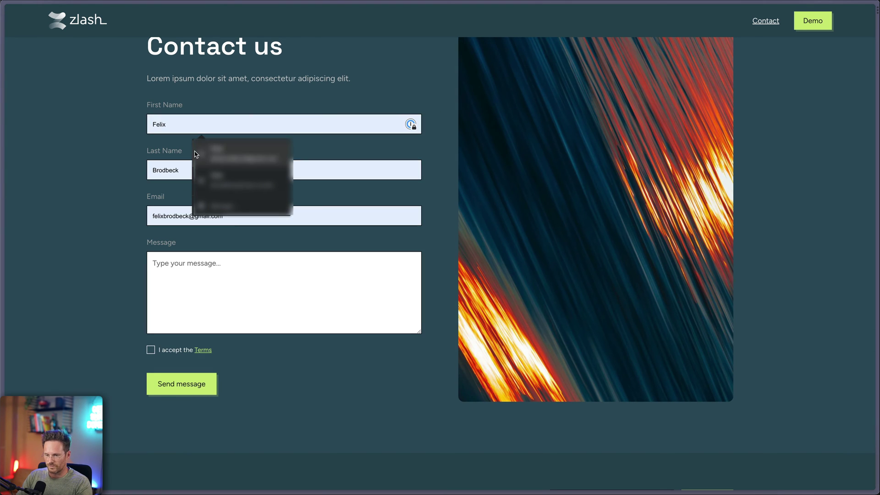
left_click(223, 198)
left_click(199, 292)
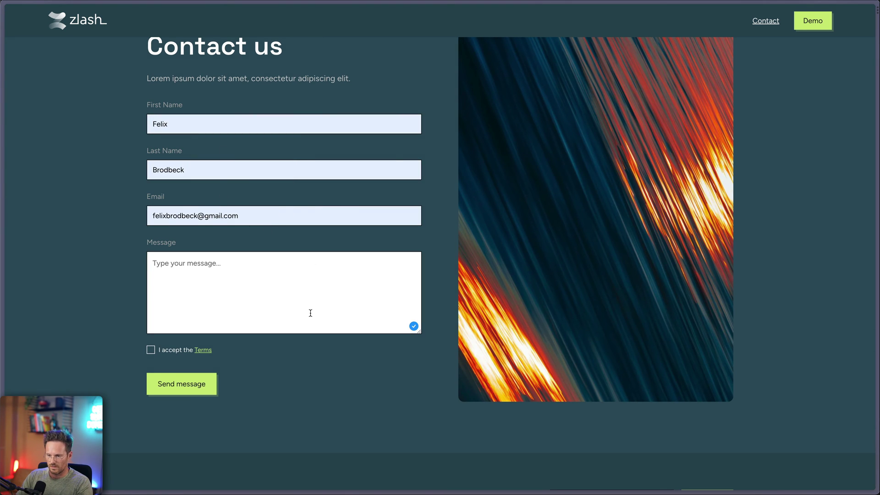
type("Hi! I w")
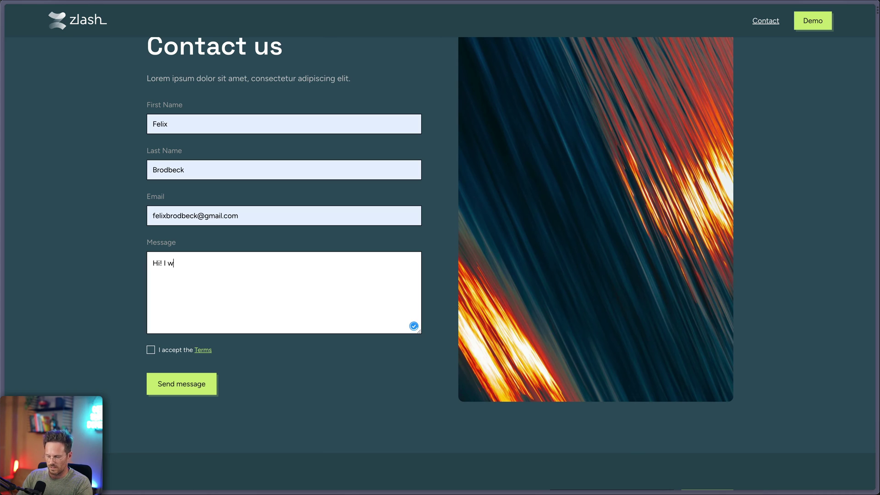
type("ant some ice cream!")
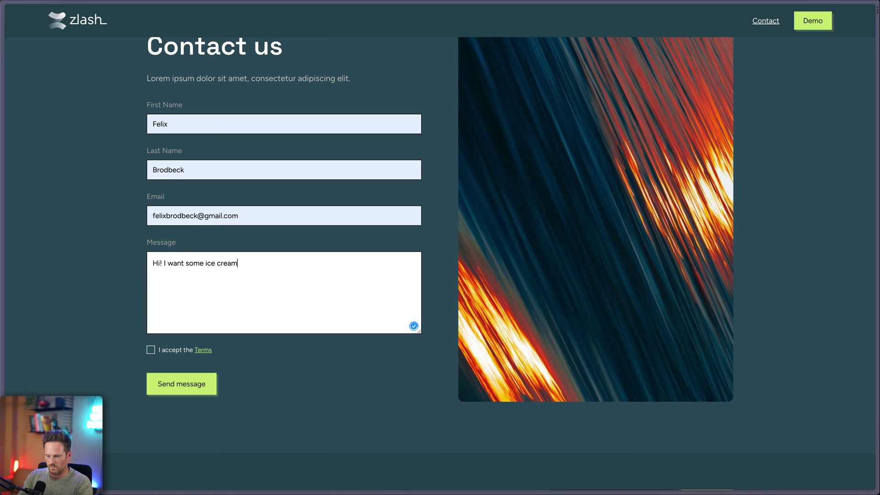
left_click(177, 350)
left_click(169, 384)
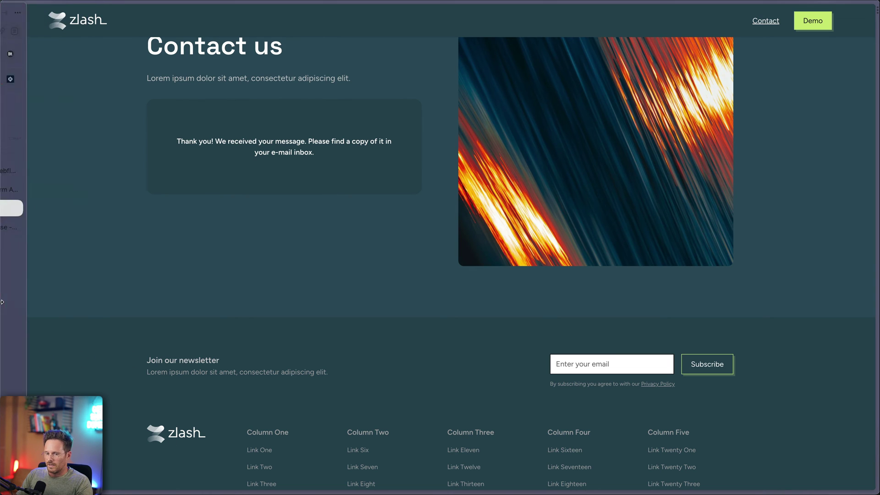
Refresh Gmail, open the 'We received your message' confirmation, then go back to the zlash Contact page.
mouse_move(54, 286)
left_click(26, 228)
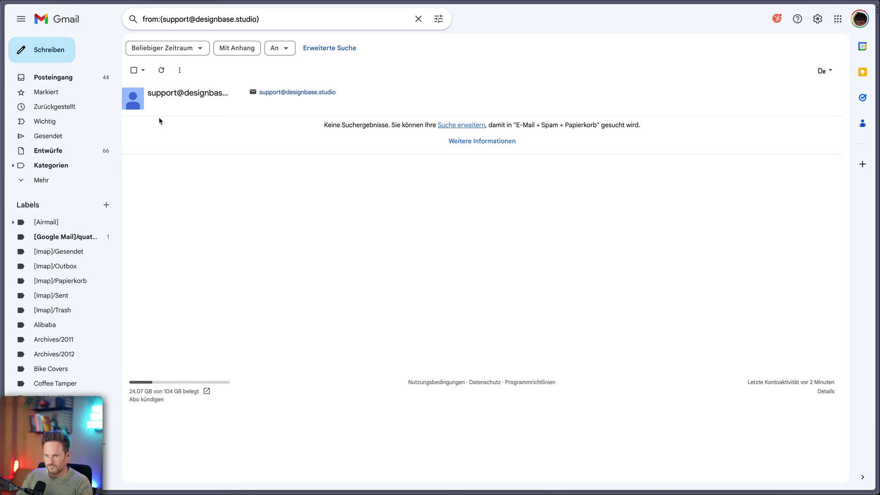
left_click(162, 69)
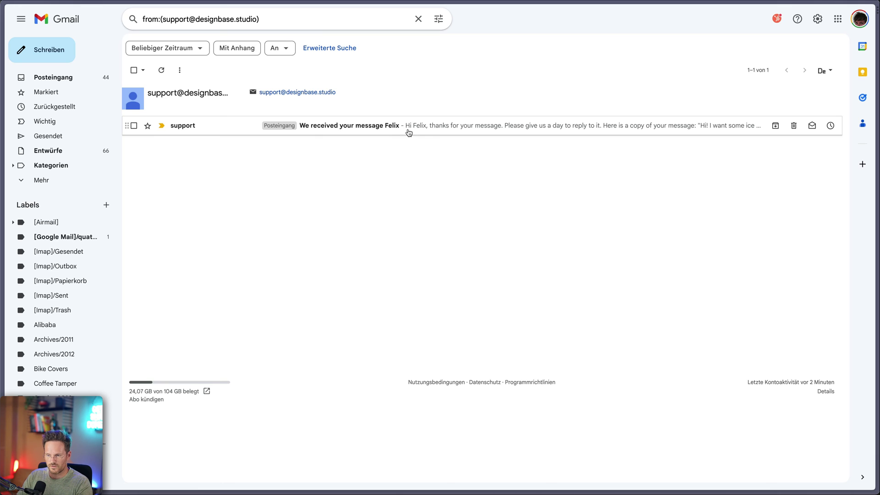
left_click(432, 129)
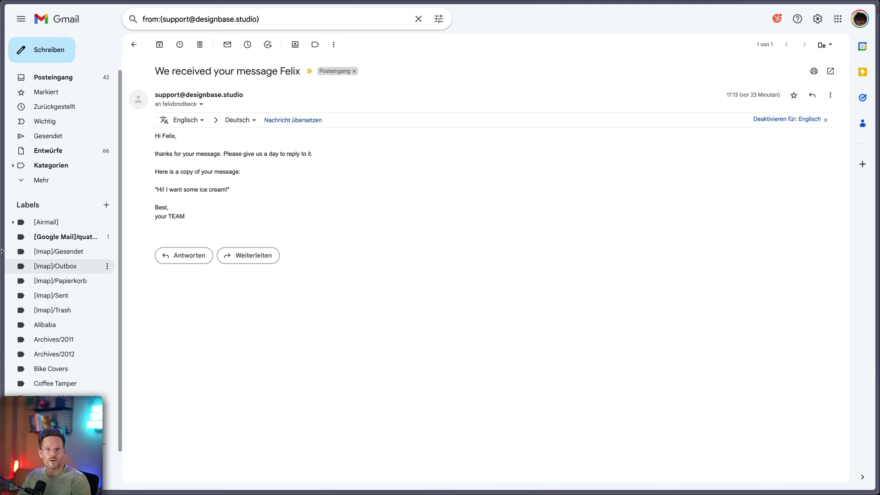
mouse_move(4, 207)
left_click(40, 208)
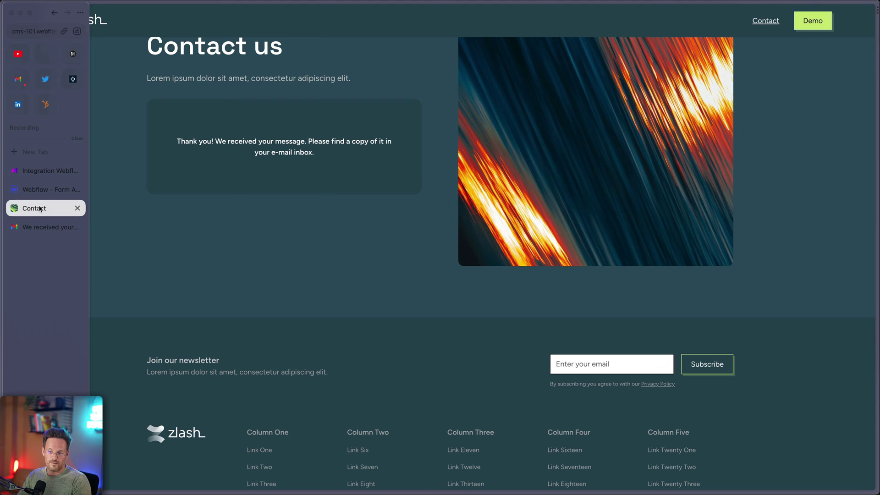
Submit the Book a Demo form with autofilled details, message 'I want a demo', and Terms accepted.
left_click(815, 24)
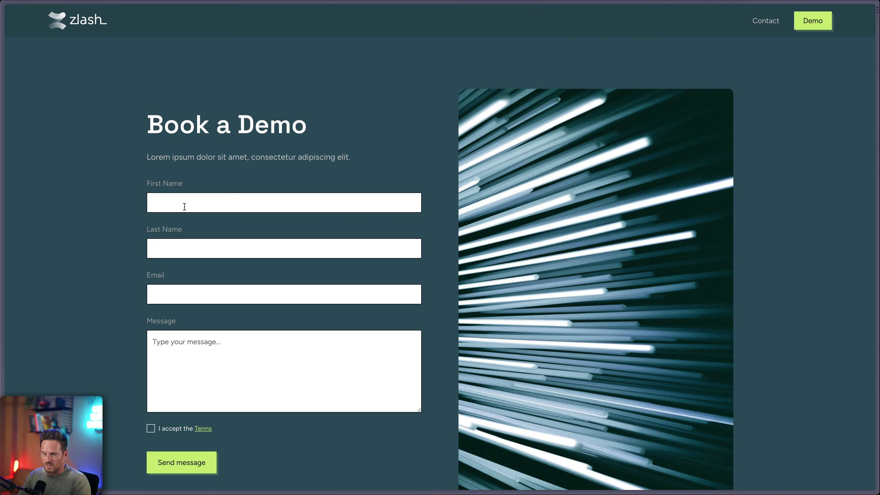
left_click(185, 207)
left_click(214, 230)
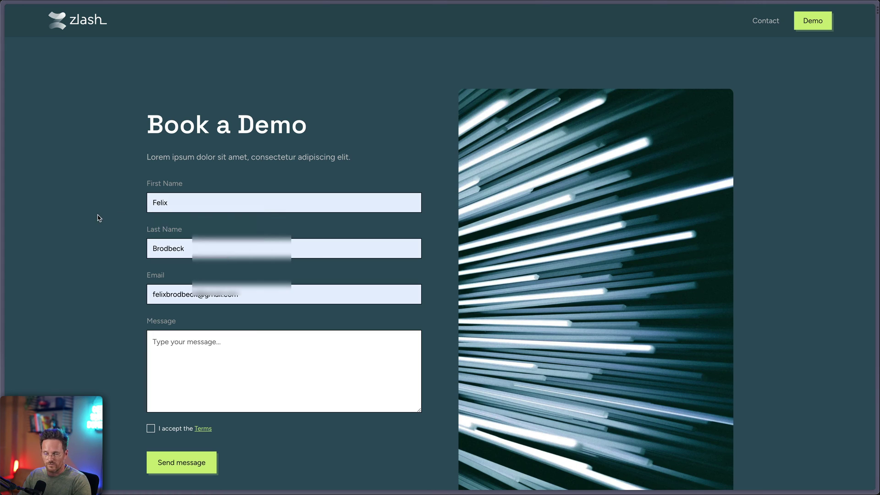
left_click(217, 368)
type("I w")
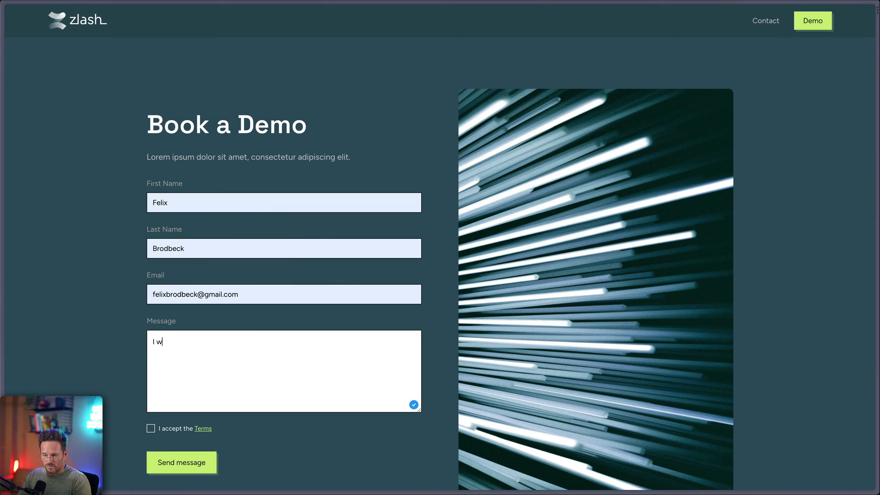
type("ant a demo")
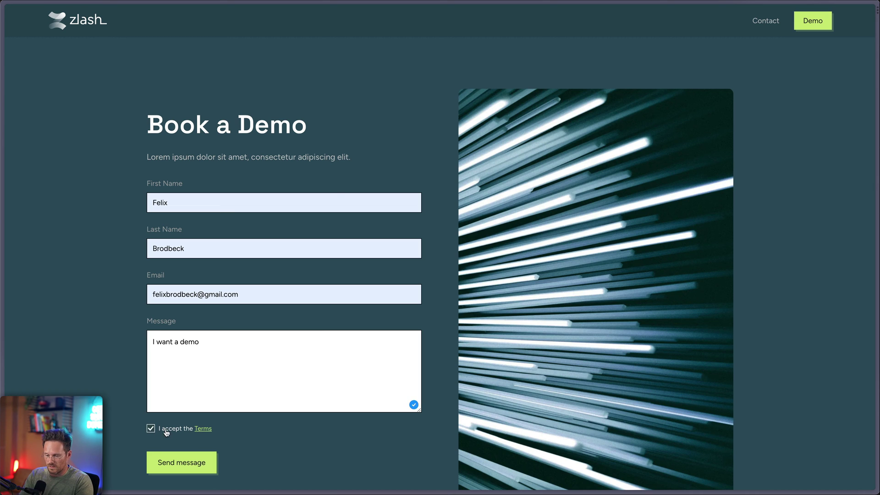
left_click(151, 428)
left_click(164, 462)
scroll(389, 354, "down", 2)
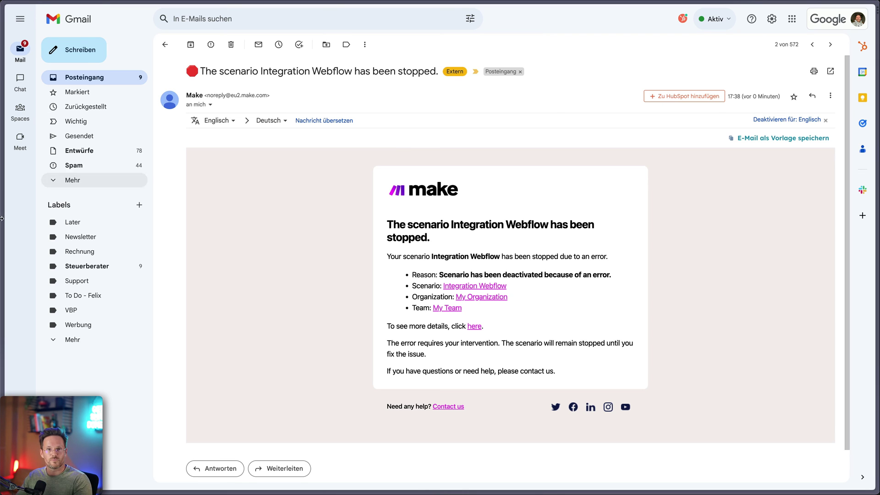
After reading Make's scenario-error email, return to the Integration Webflow scenario editor.
mouse_move(2, 218)
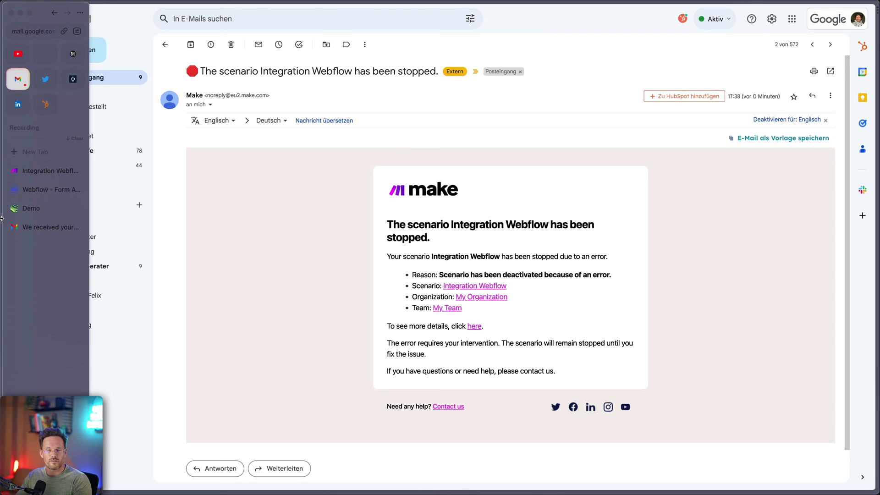
left_click(35, 175)
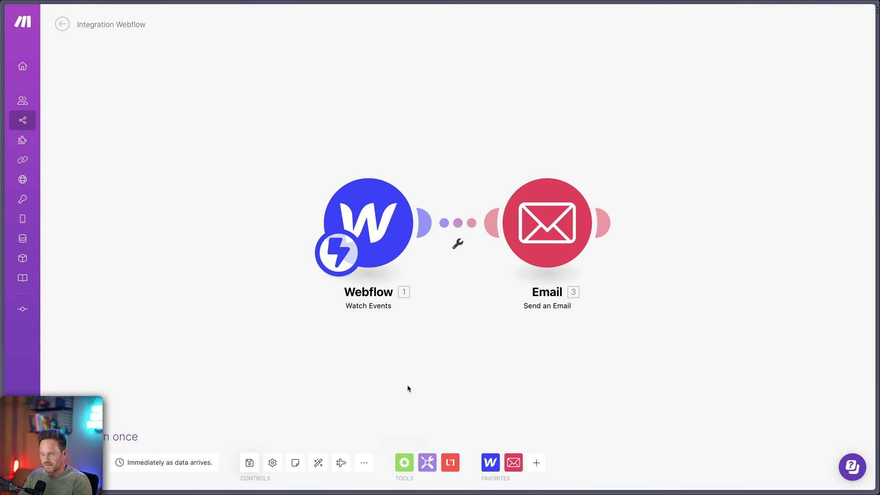
Insert a Router between Webflow and Email, delete the extra Router 4, and add a second route.
left_click(405, 464)
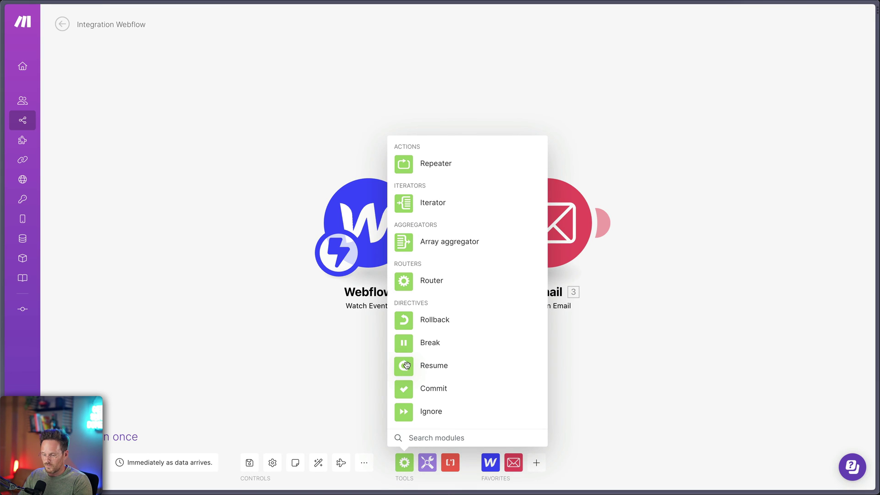
left_click(432, 286)
left_click(457, 211)
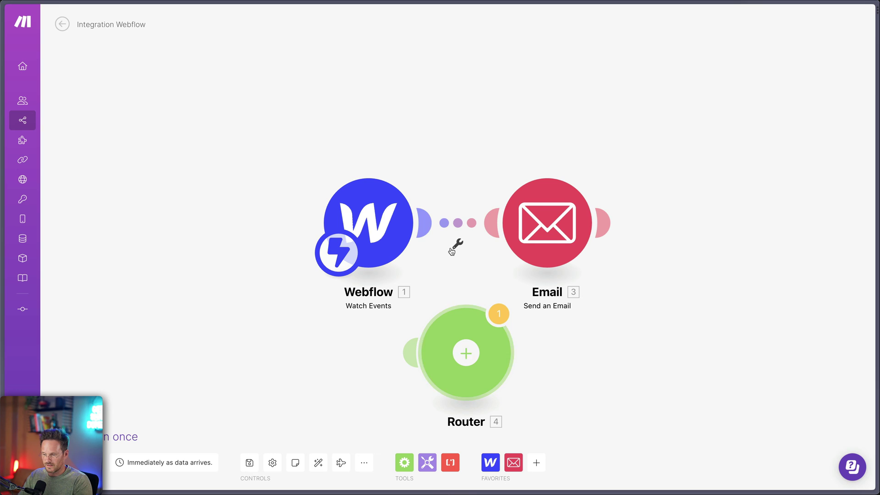
left_click(466, 353)
left_click(403, 367)
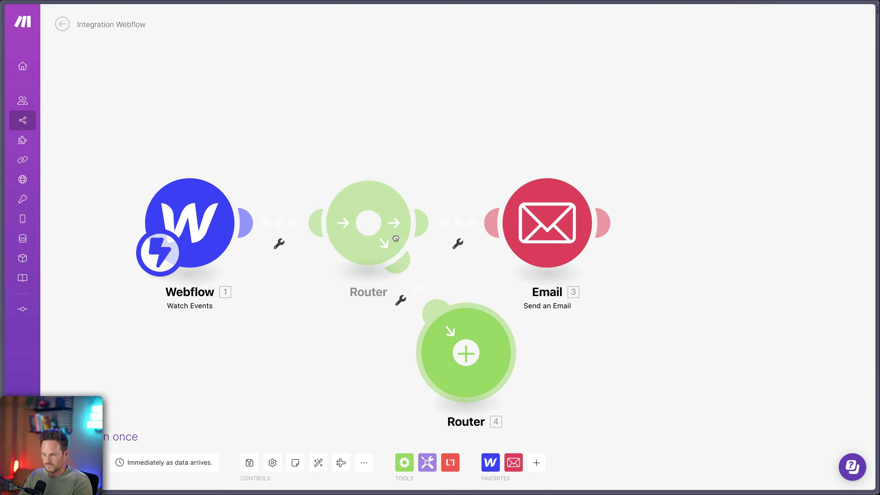
right_click(481, 373)
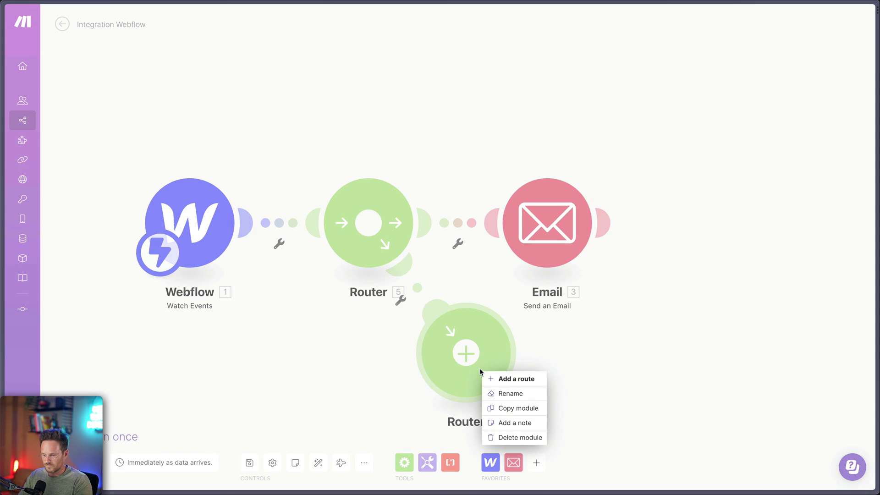
left_click(503, 437)
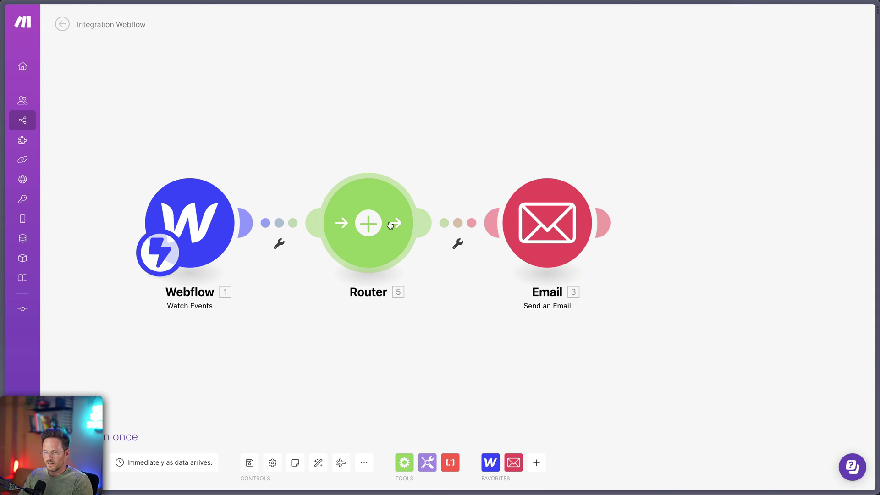
left_click(370, 222)
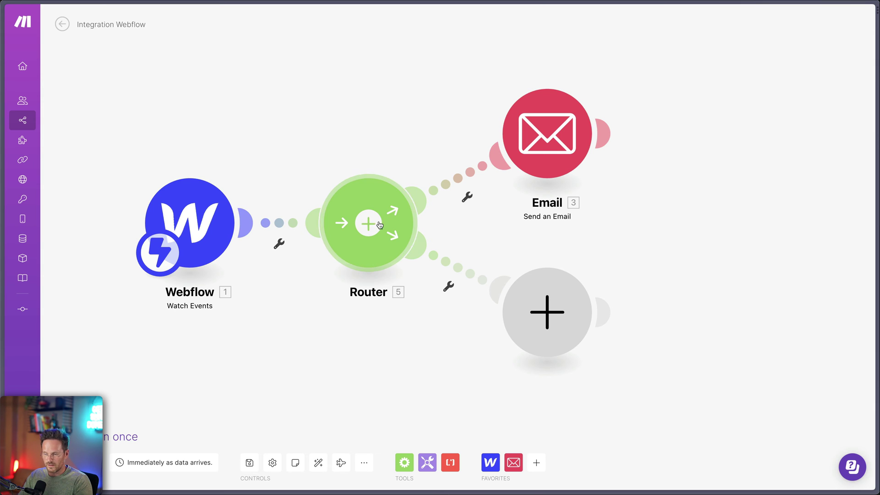
Add a filter labelled 'Contact' on the Email route, testing 1. Name with Equal to.
left_click(465, 200)
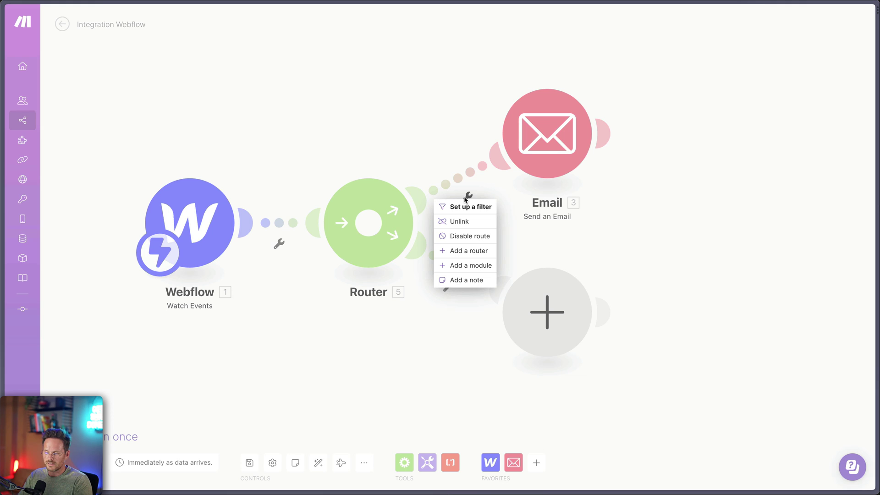
left_click(468, 206)
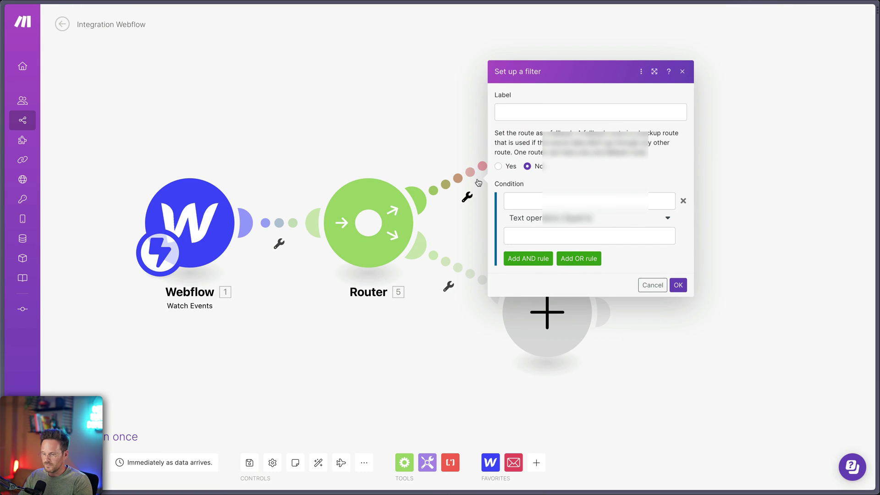
left_click(543, 110)
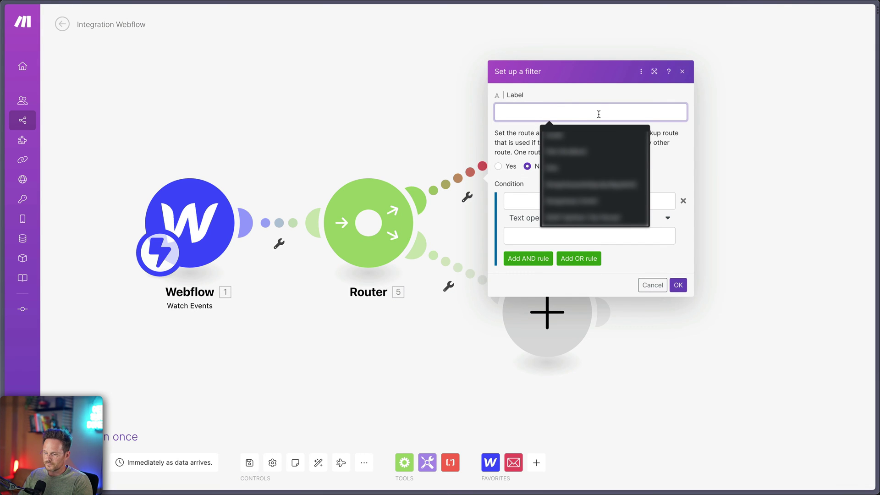
type("Contact")
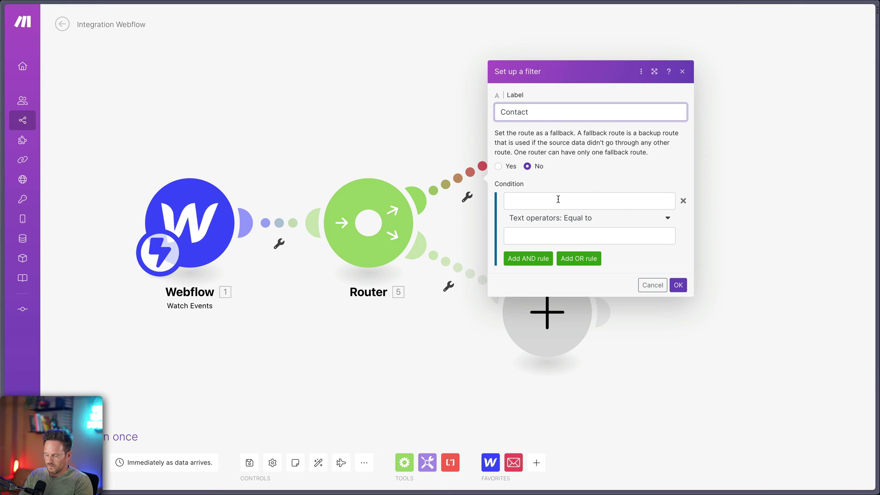
left_click(559, 200)
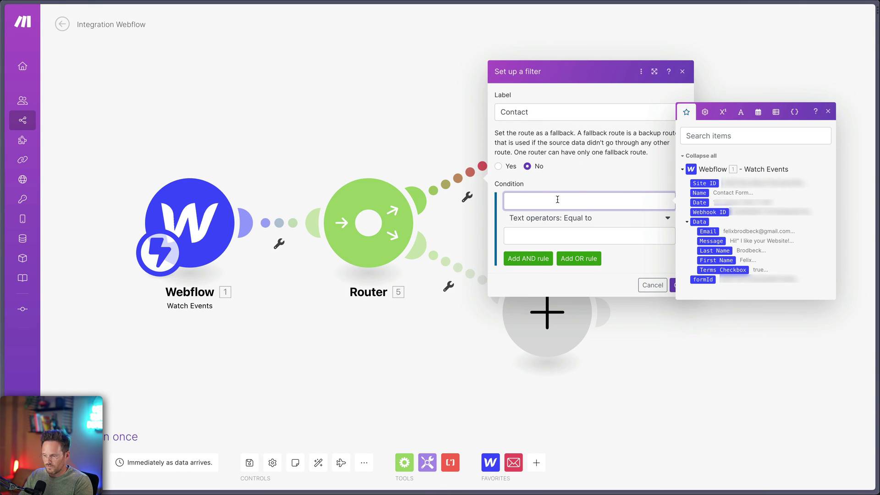
left_click(701, 192)
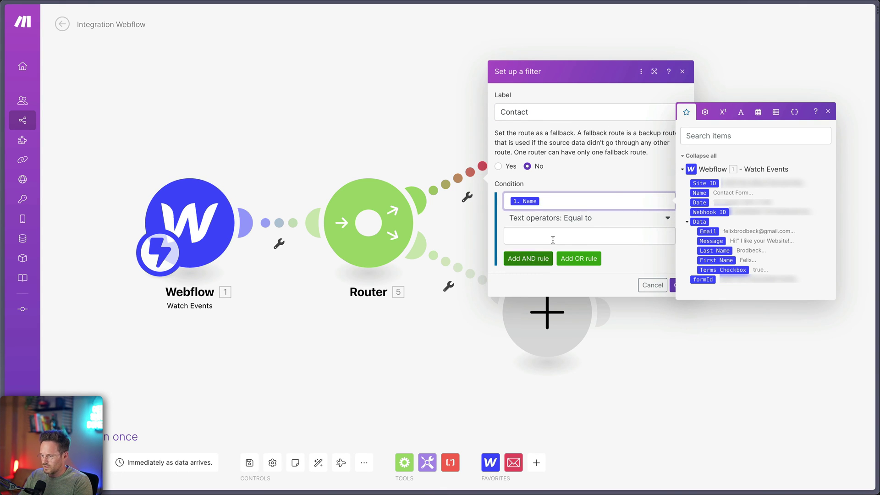
left_click(537, 241)
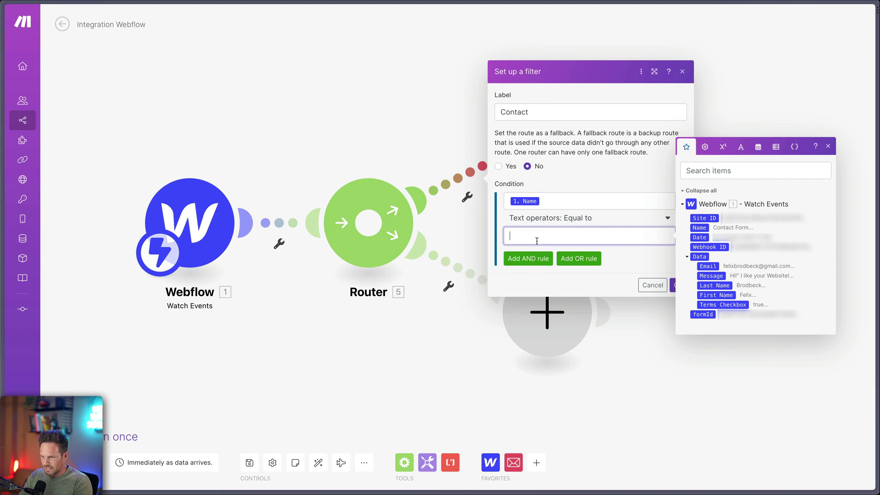
Copy the Webflow contact form block's name, Contact Form, and return to Make's filter.
mouse_move(3, 193)
left_click(31, 187)
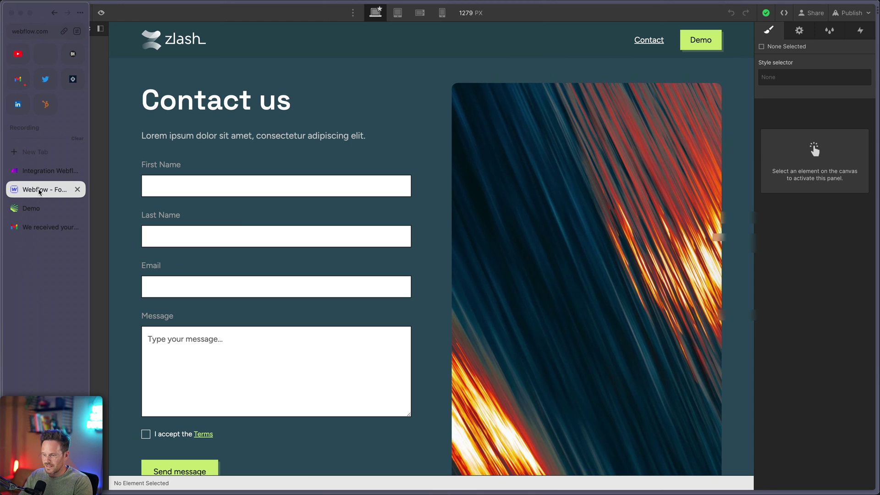
left_click(191, 207)
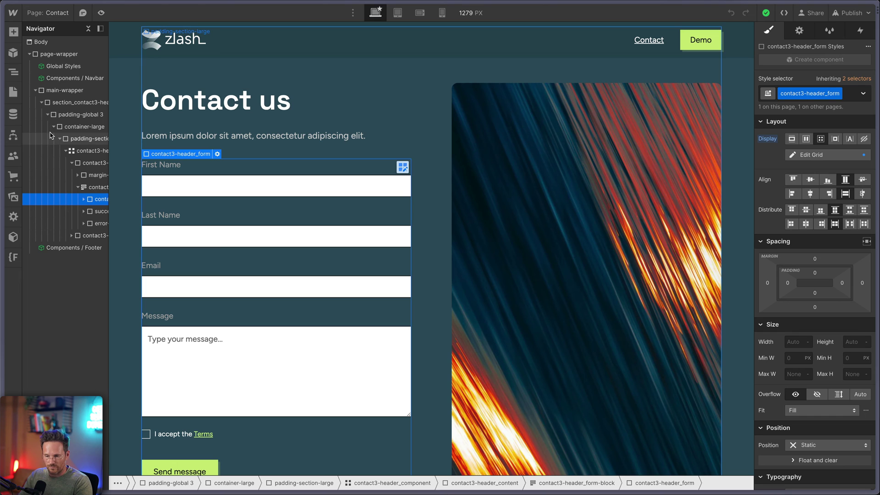
left_click(76, 191)
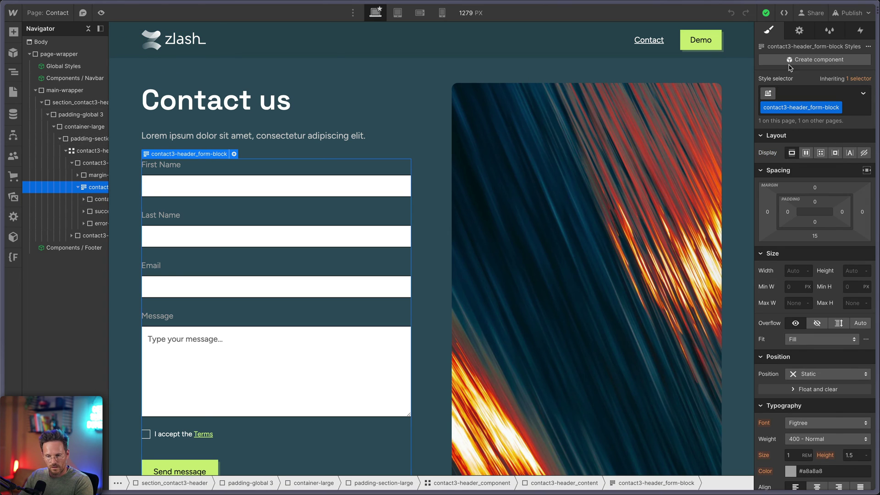
left_click(801, 30)
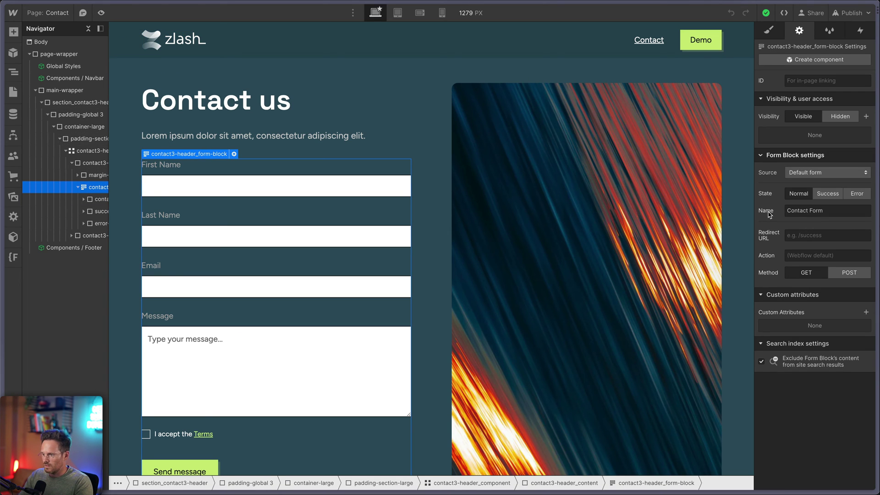
left_click_drag(829, 215, 741, 217)
key("ctrl+c")
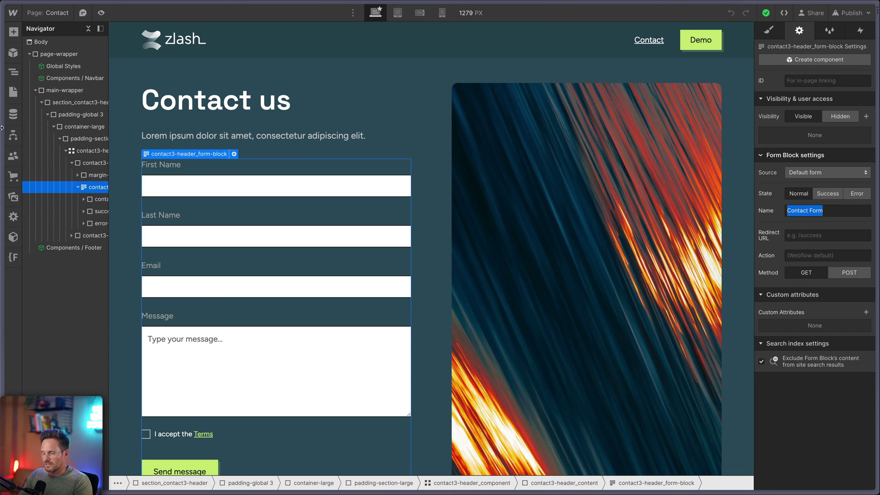
mouse_move(2, 145)
left_click(35, 172)
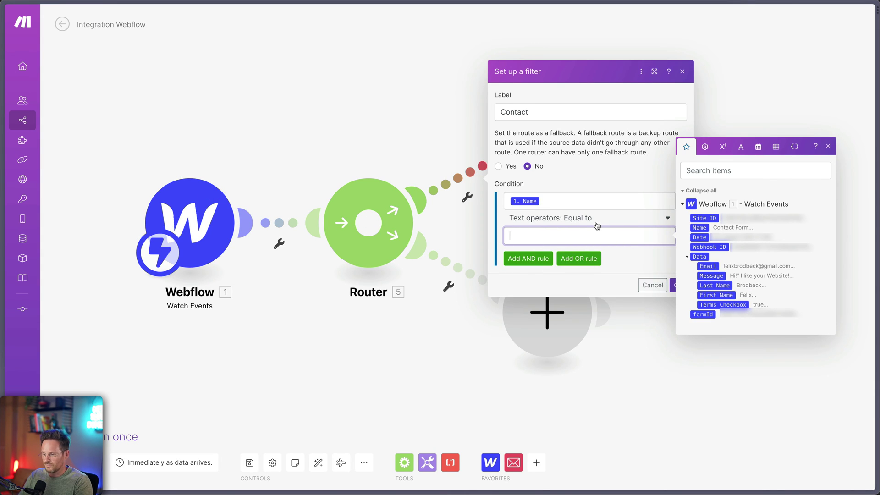
Paste Contact Form as the Name comparison value and confirm the Contact filter.
key("ctrl+v")
left_click(597, 286)
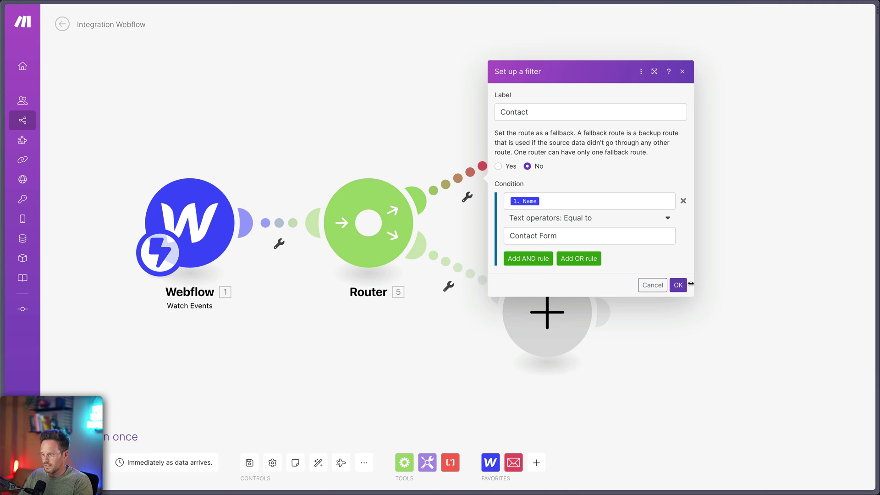
left_click(679, 285)
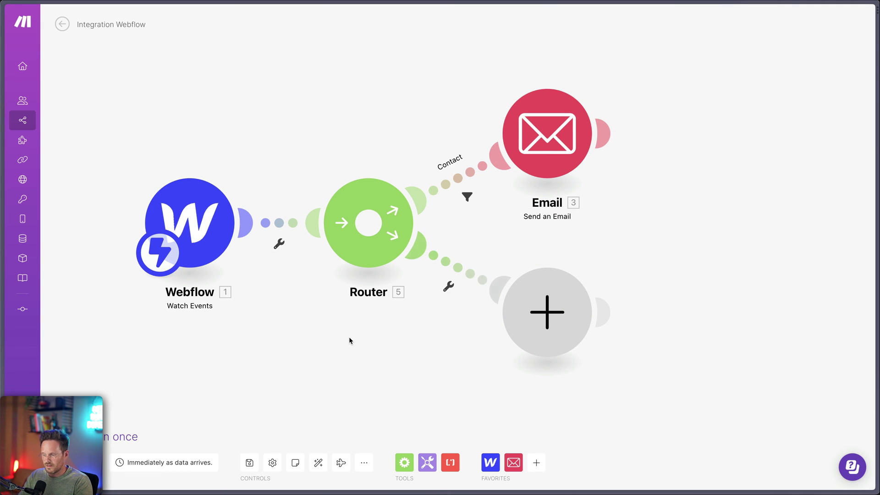
Save the scenario.
left_click(255, 463)
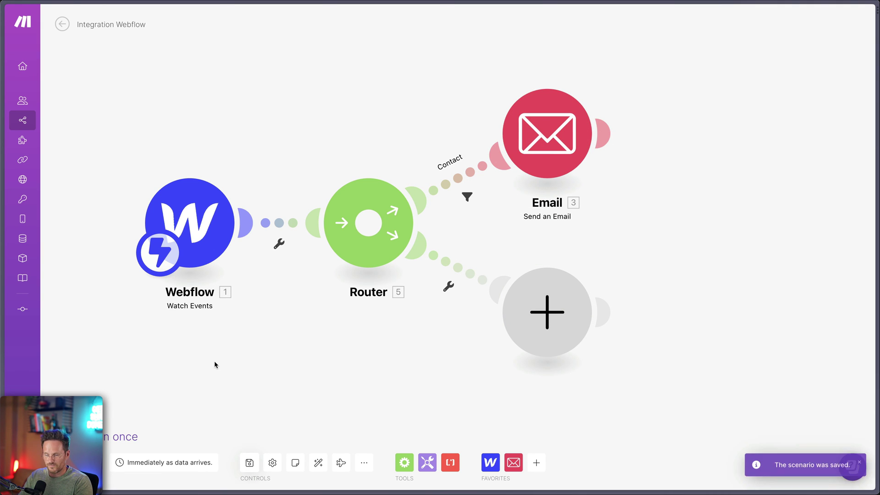
mouse_move(1, 311)
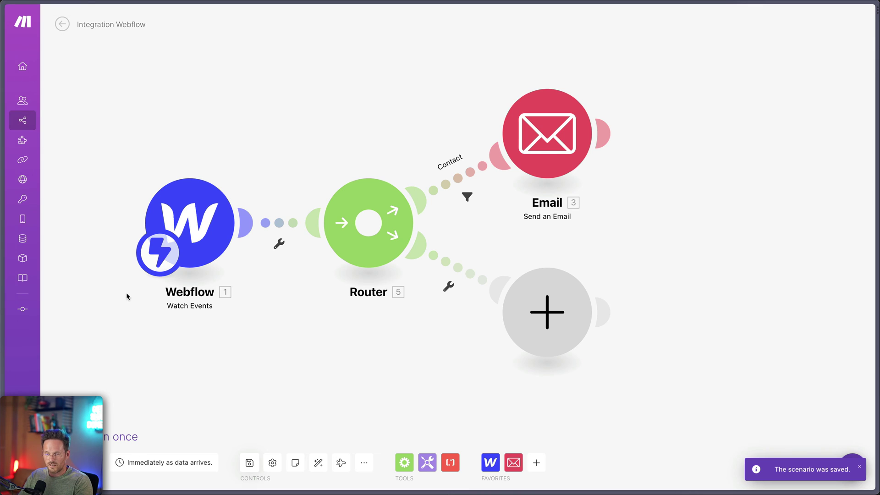
mouse_move(1, 184)
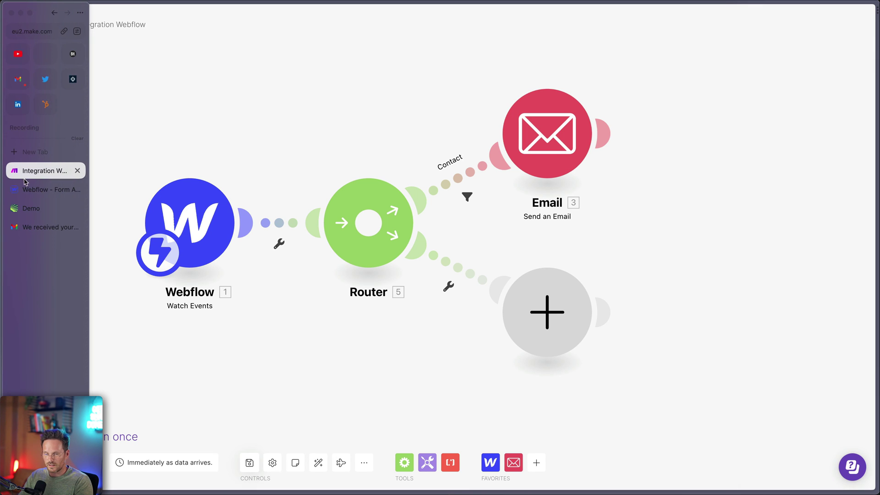
Reload the published zlash site and go to its Contact us page.
left_click(35, 210)
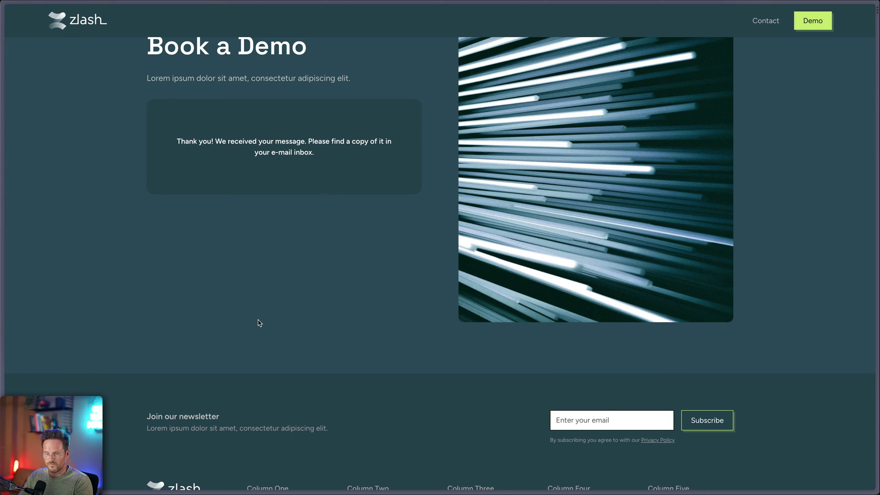
key("super+r")
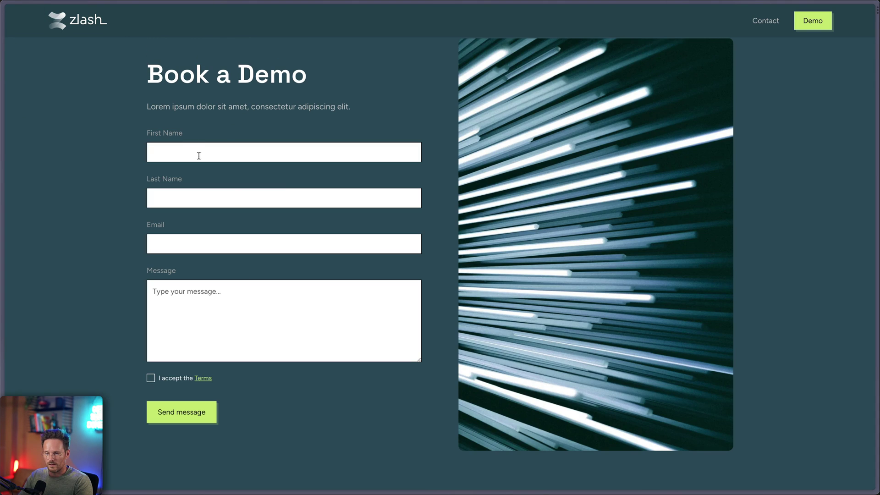
left_click(197, 151)
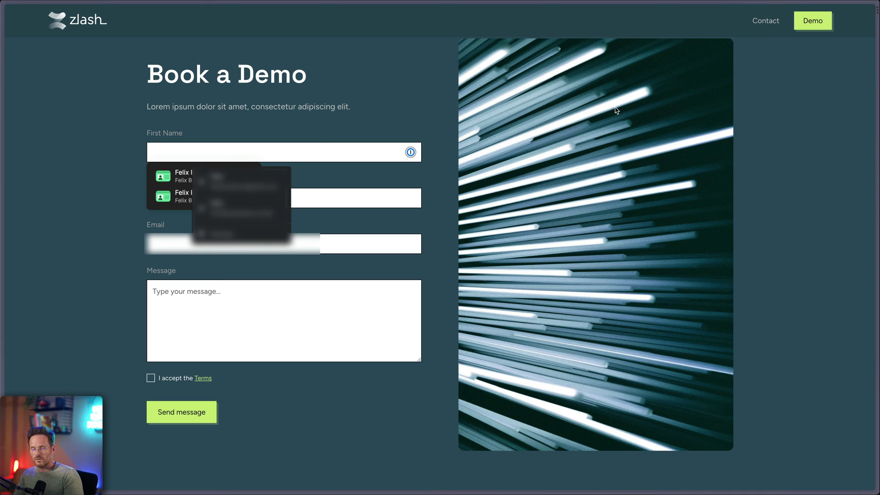
left_click(758, 21)
Autofill the sender details, write 'Message!', accept the terms and send the form.
left_click(222, 181)
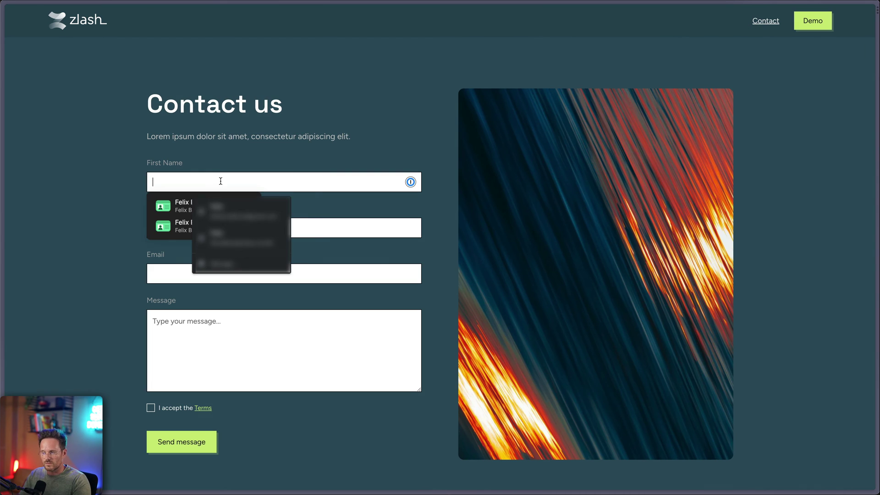
left_click(193, 227)
left_click(171, 323)
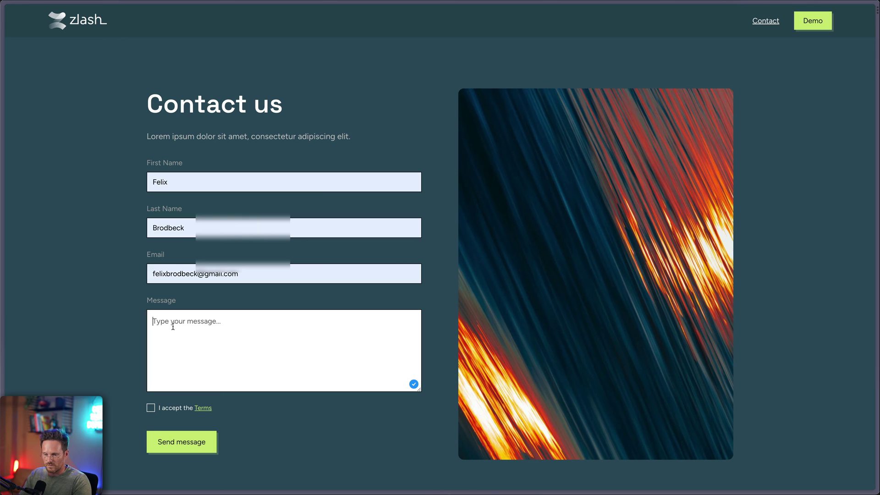
type("Messa")
key("BackSpace")
type("ssage!")
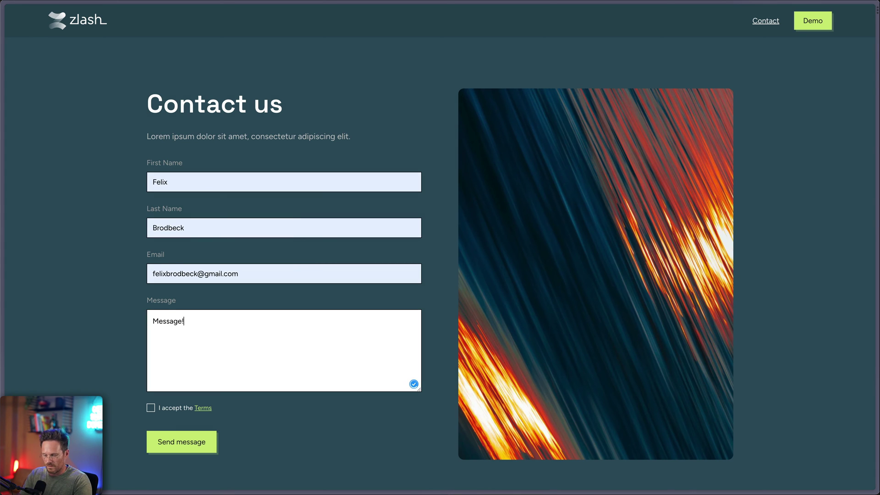
left_click(164, 411)
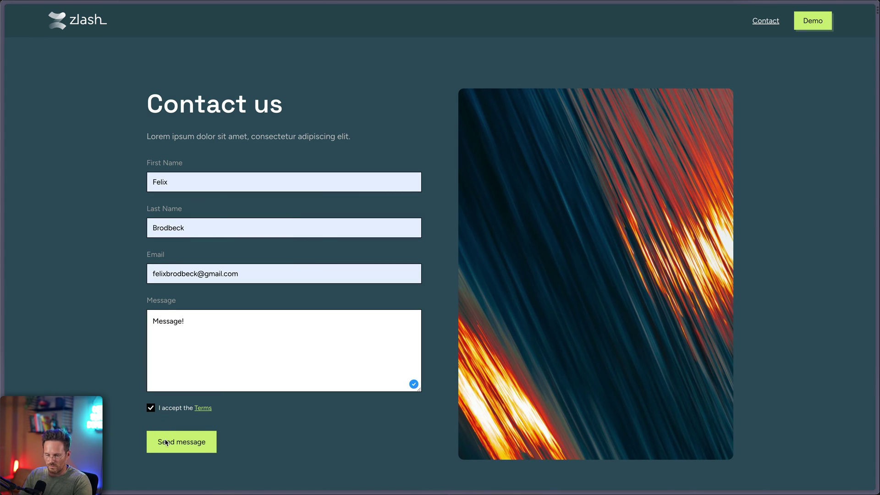
left_click(169, 441)
Return to the Gmail search results for the support sender and refresh the list.
mouse_move(2, 237)
left_click(30, 227)
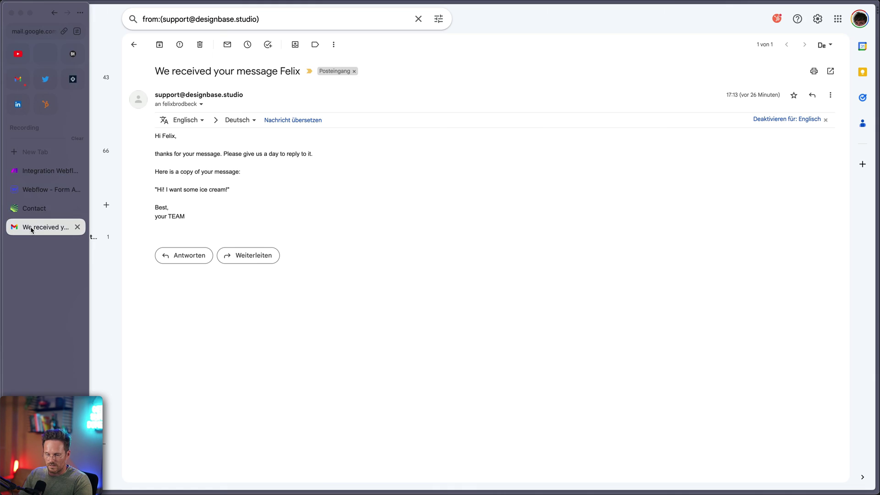
left_click(136, 46)
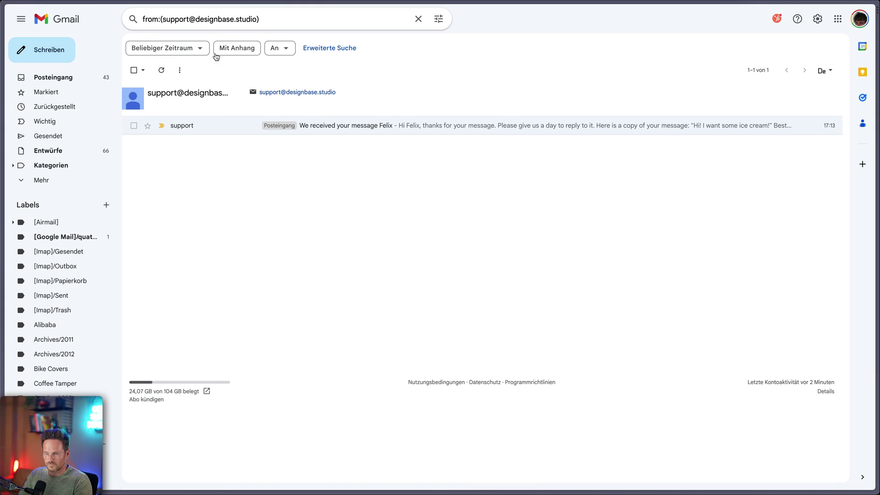
left_click(161, 70)
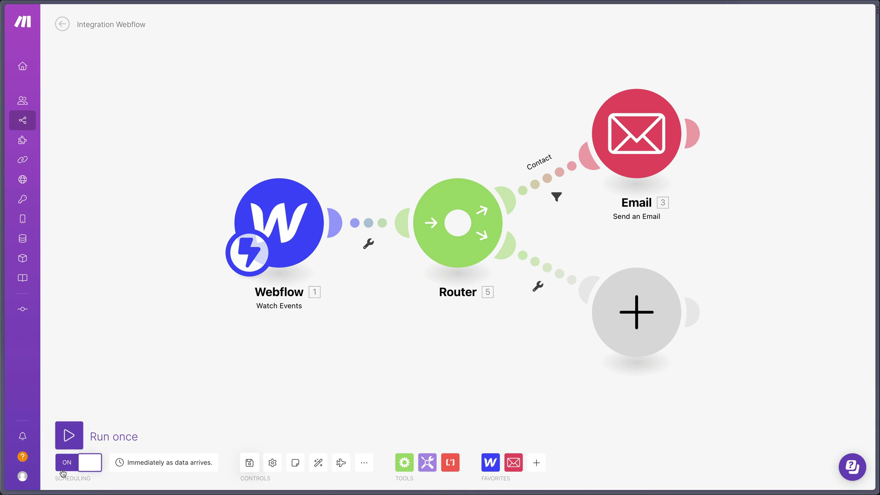
Turn the scenario's scheduling off and back on, then reload the zlash contact page.
left_click(78, 467)
left_click(75, 463)
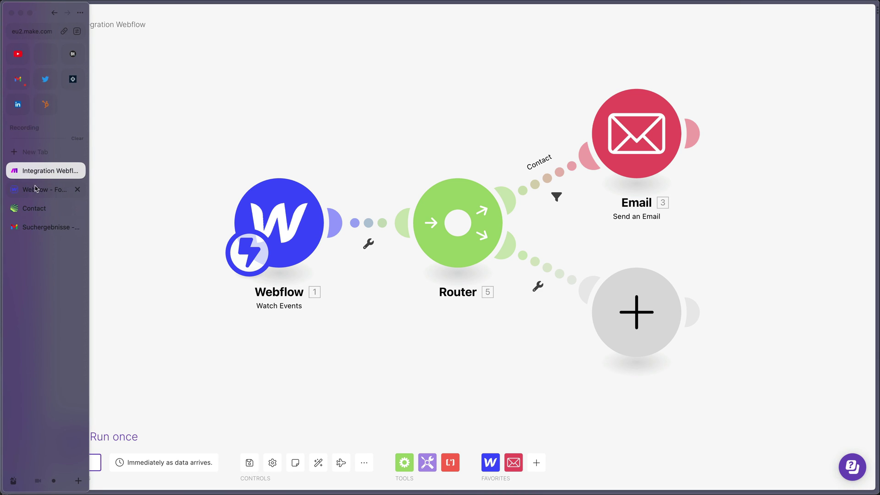
left_click(49, 205)
key("super+r")
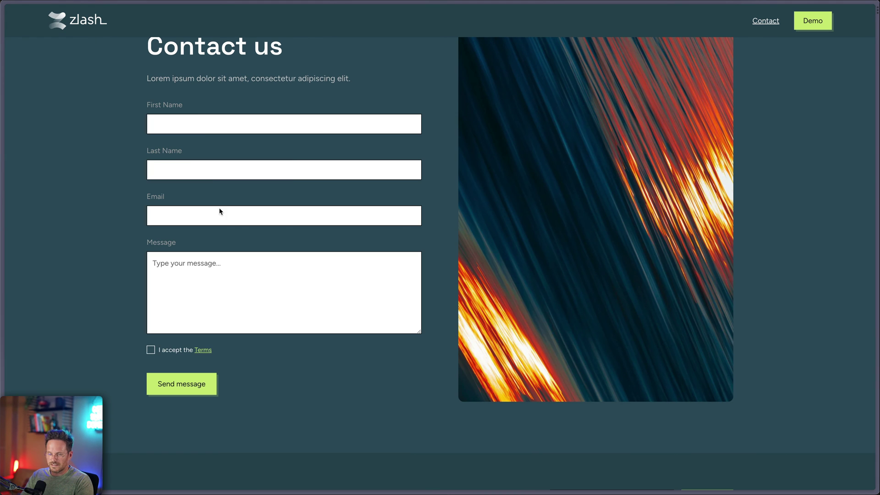
Autofill name and e-mail, type 'Message!!!', accept the terms and send the form.
left_click(198, 124)
left_click(183, 147)
left_click(194, 264)
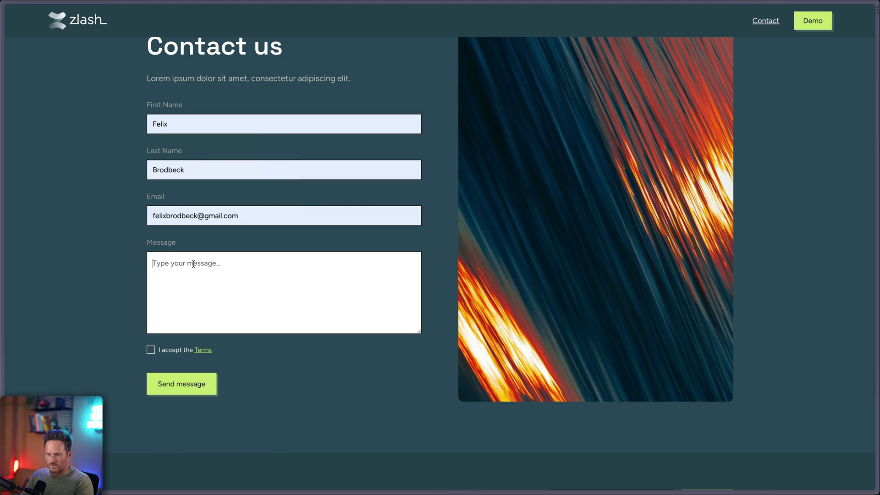
type("Messag")
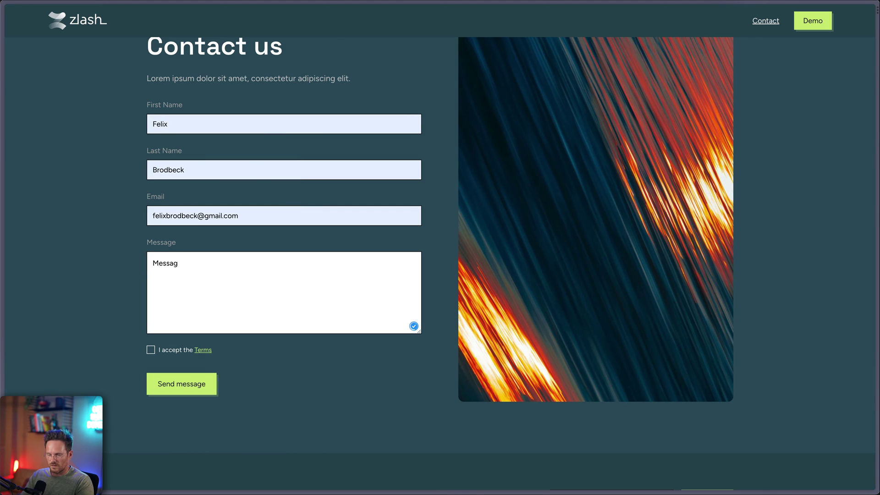
type("e!!!")
left_click(173, 356)
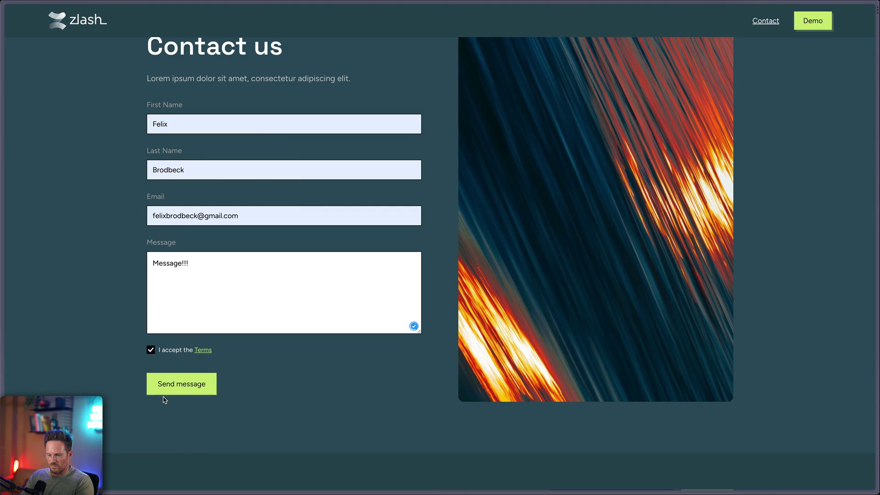
left_click(167, 387)
Refresh Gmail and open the new confirmation quoting 'Message!!!'.
mouse_move(2, 269)
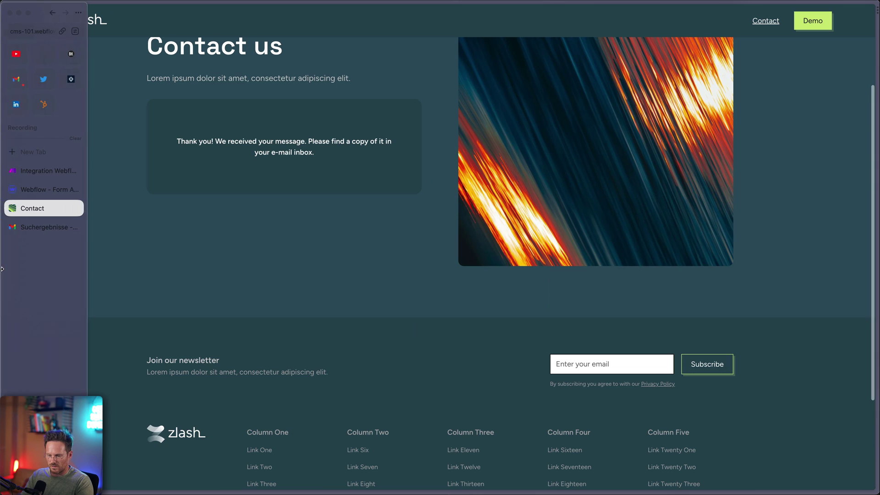
left_click(47, 227)
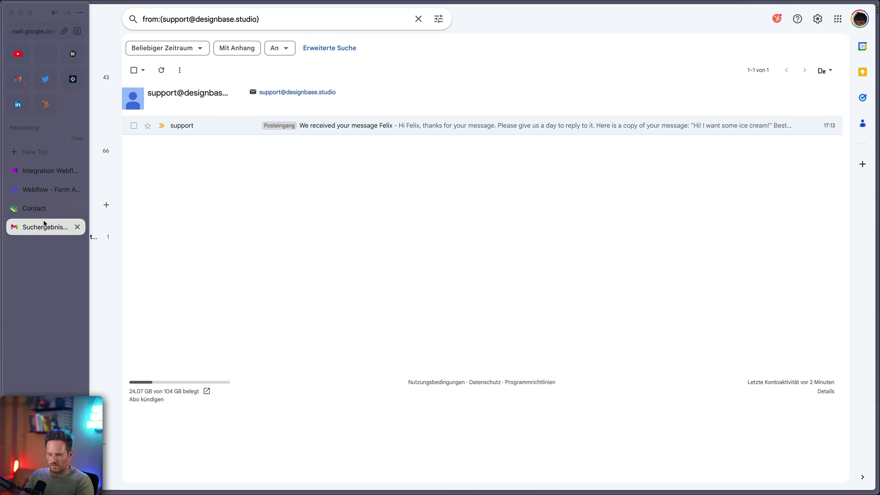
left_click(160, 72)
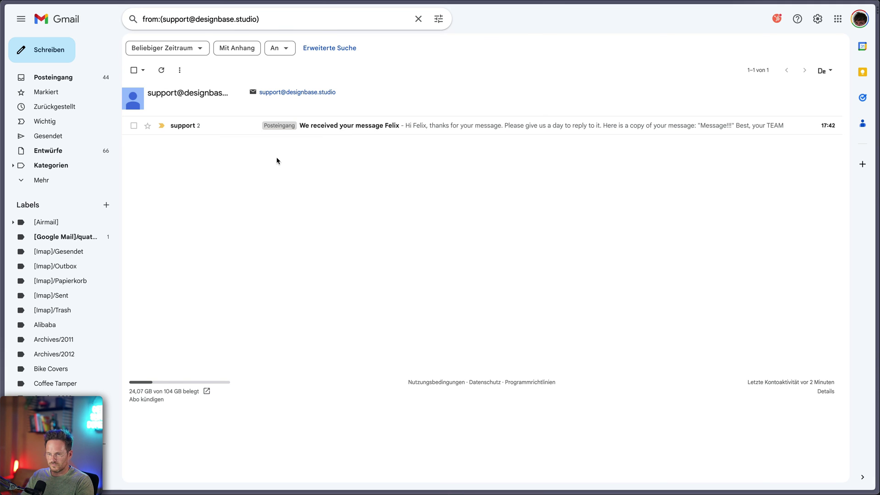
left_click(400, 131)
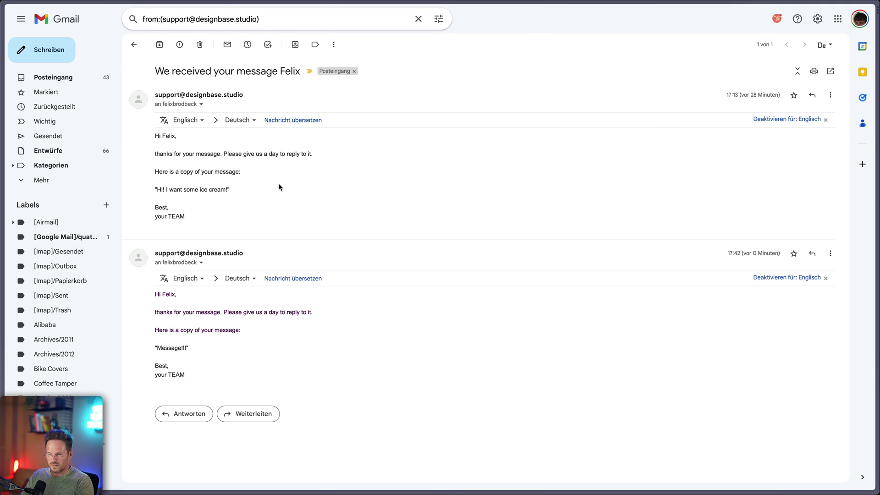
Move the confirmation thread to trash and return to the Make scenario.
left_click_drag(173, 345, 143, 349)
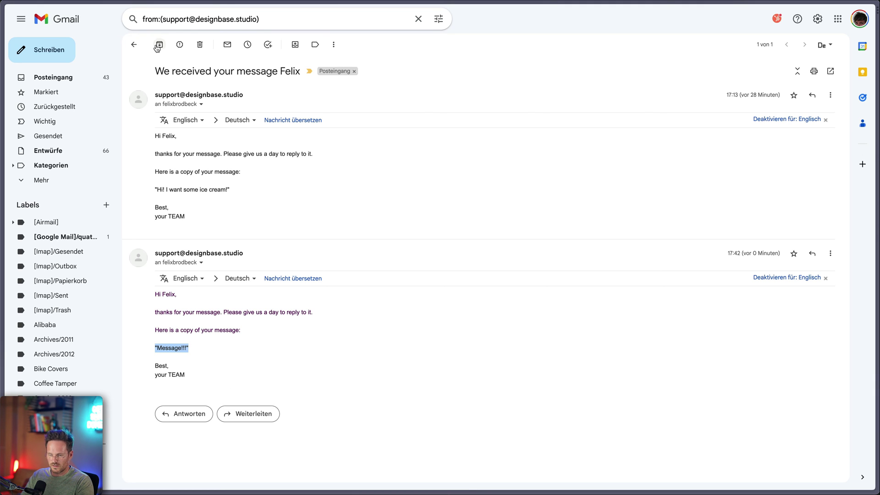
left_click(200, 44)
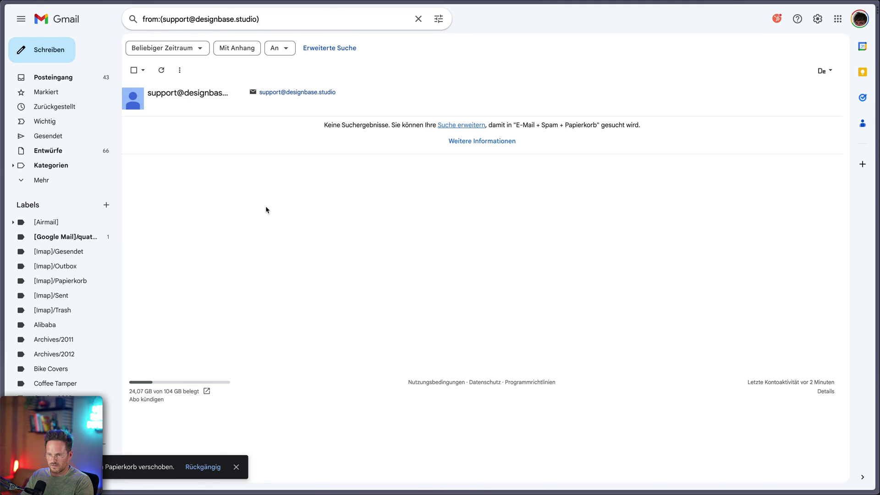
mouse_move(2, 166)
left_click(36, 171)
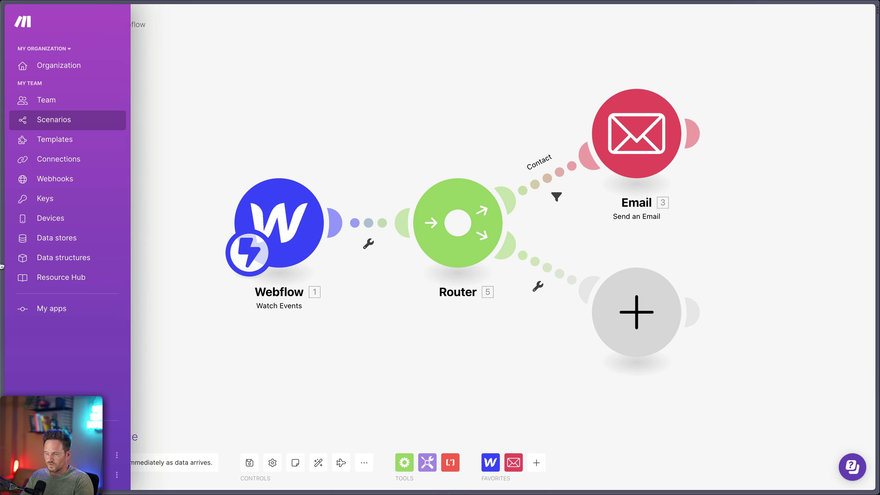
Open Webflow's Book a Demo page and select its form block, named Demo Form.
left_click(22, 193)
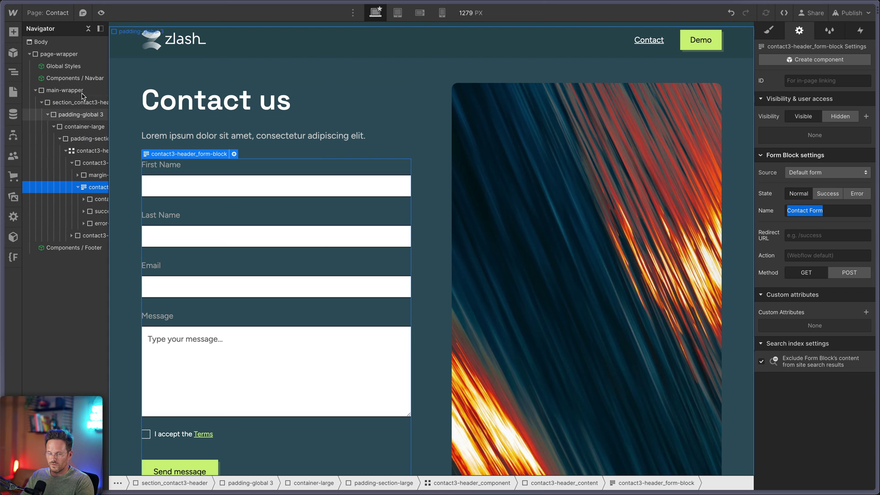
left_click(13, 92)
left_click(68, 120)
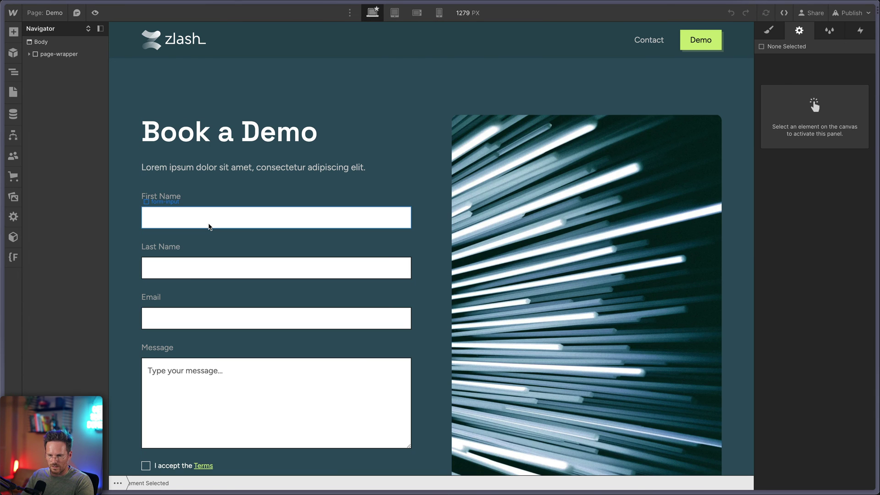
left_click(208, 224)
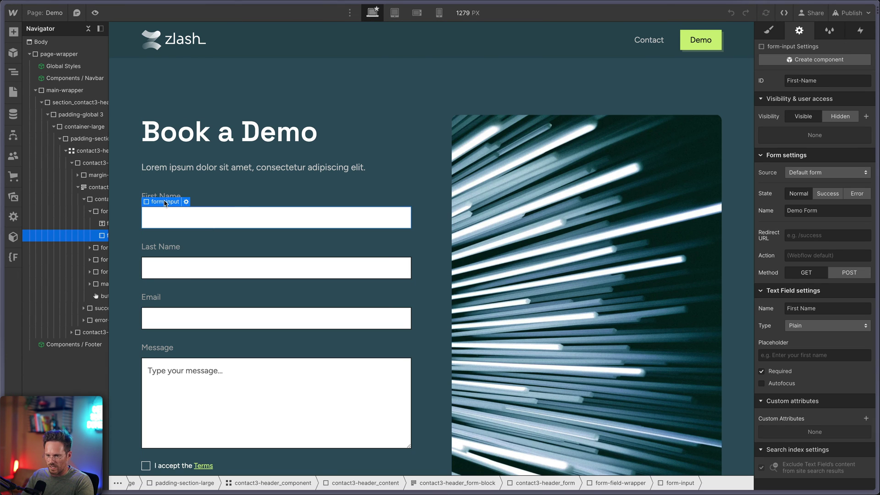
left_click(98, 189)
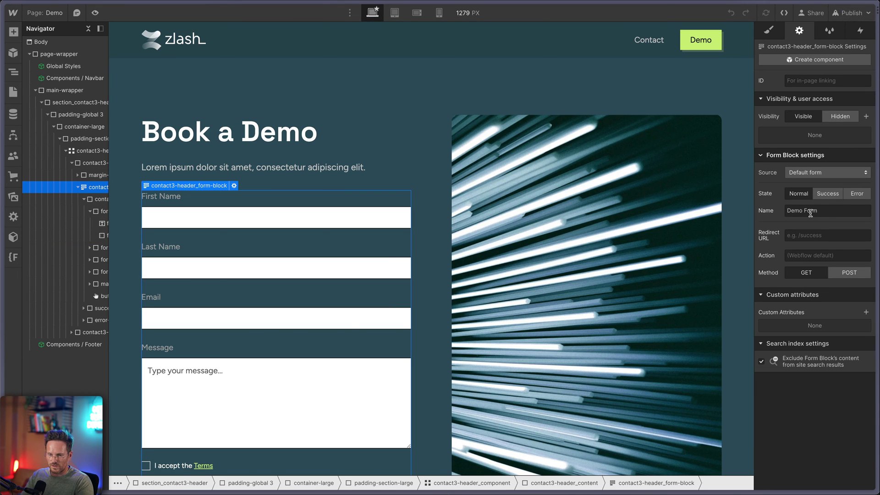
triple_click(829, 210)
Add a 'Demo' filter on the lower route requiring Name equal to Demo Form, then run once.
mouse_move(4, 202)
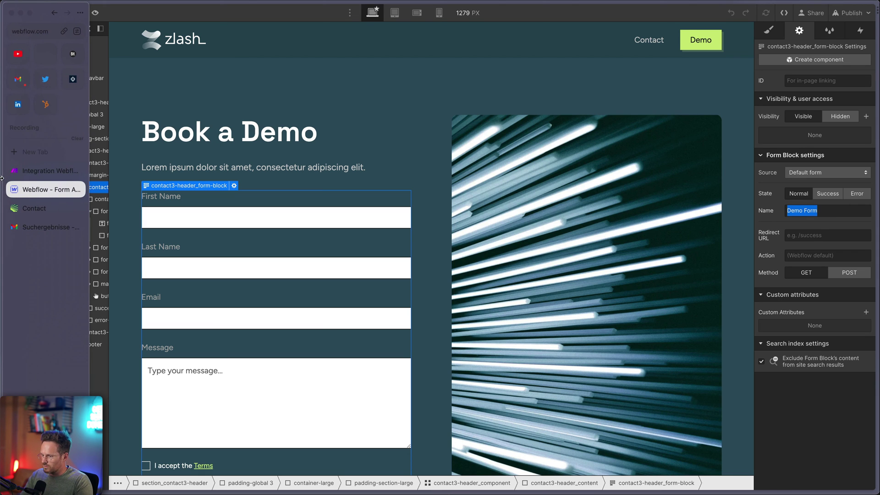
left_click(48, 170)
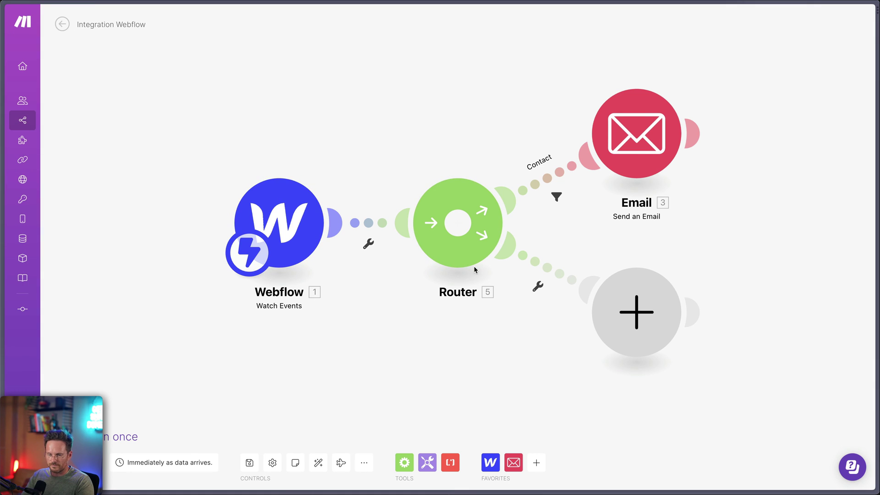
left_click(538, 288)
left_click(541, 295)
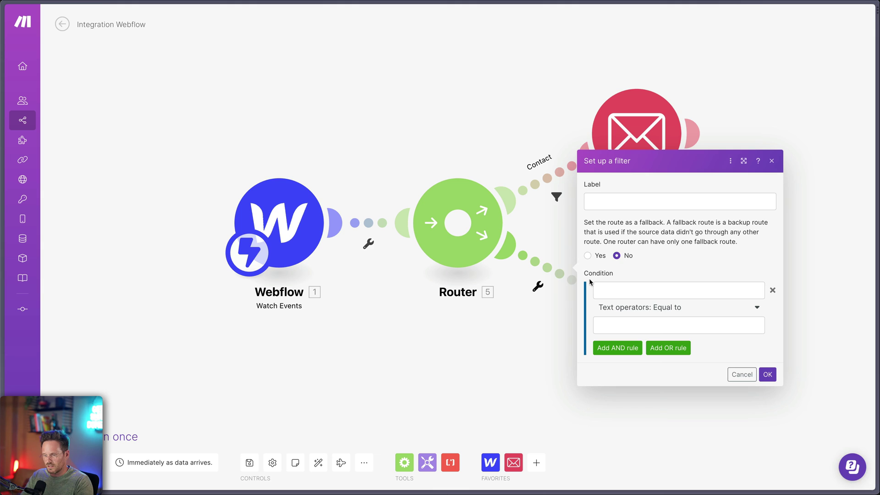
left_click(620, 203)
type("Demo")
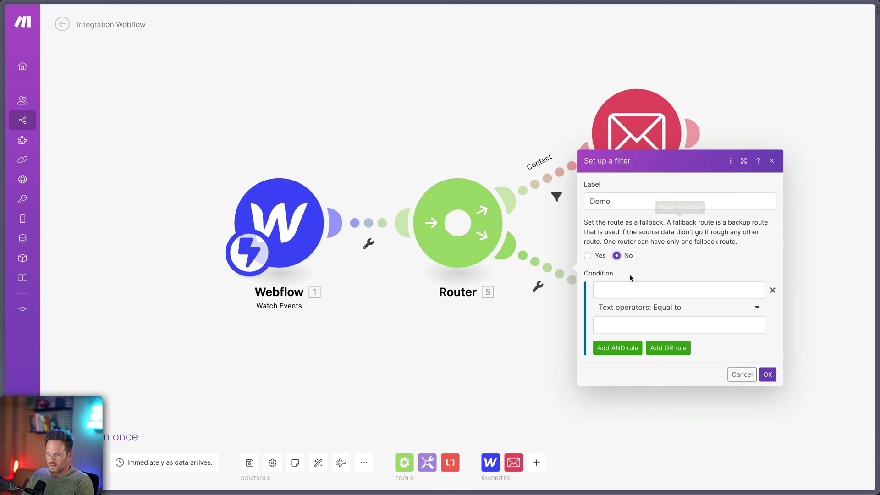
left_click(635, 291)
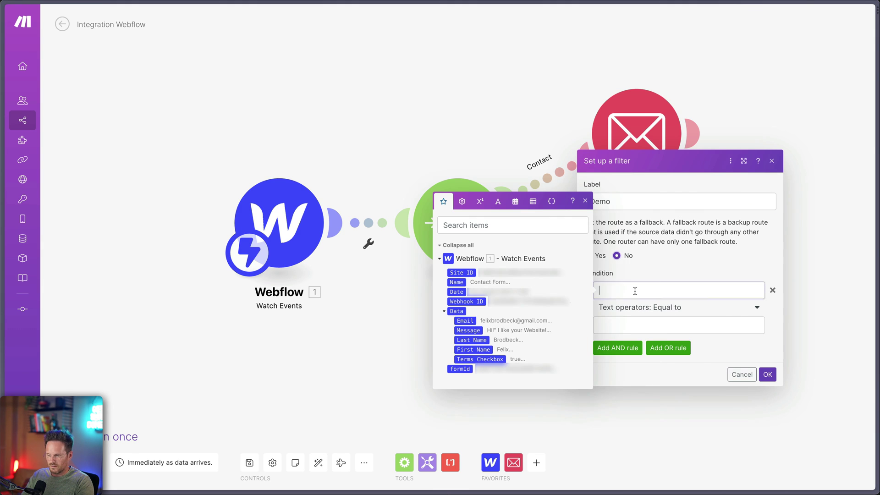
left_click(457, 282)
left_click(603, 330)
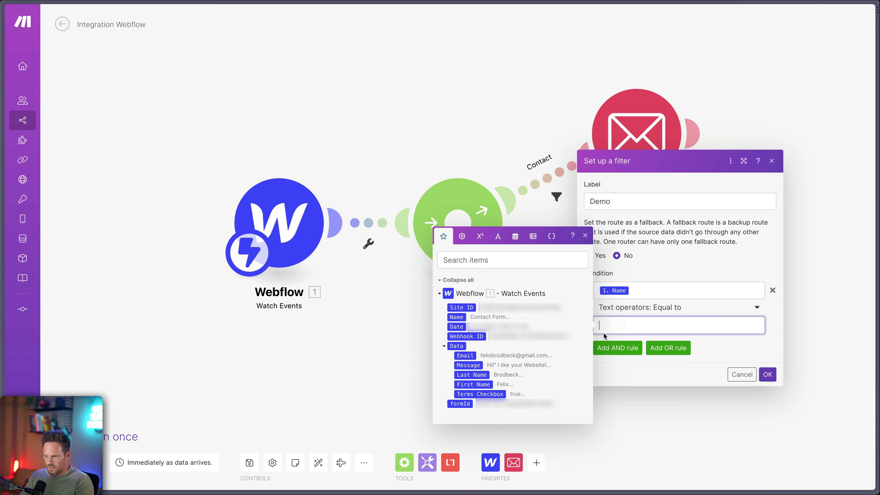
type("Demo Form")
left_click(768, 375)
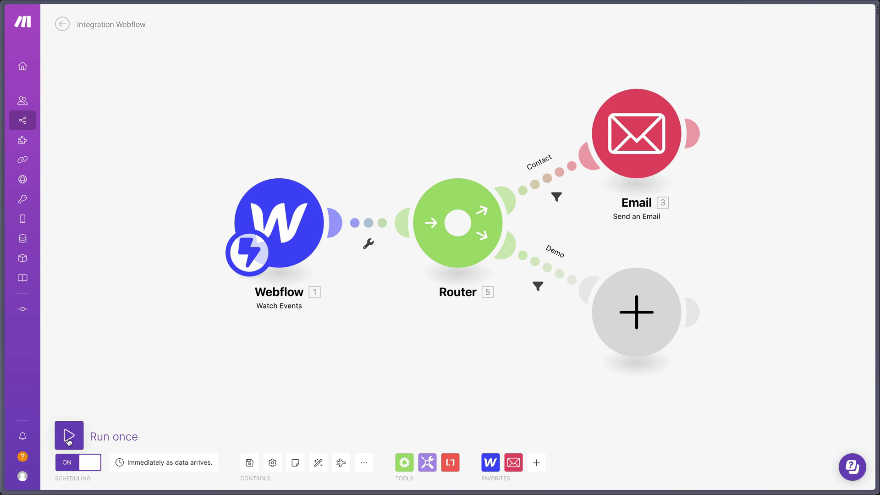
left_click(69, 438)
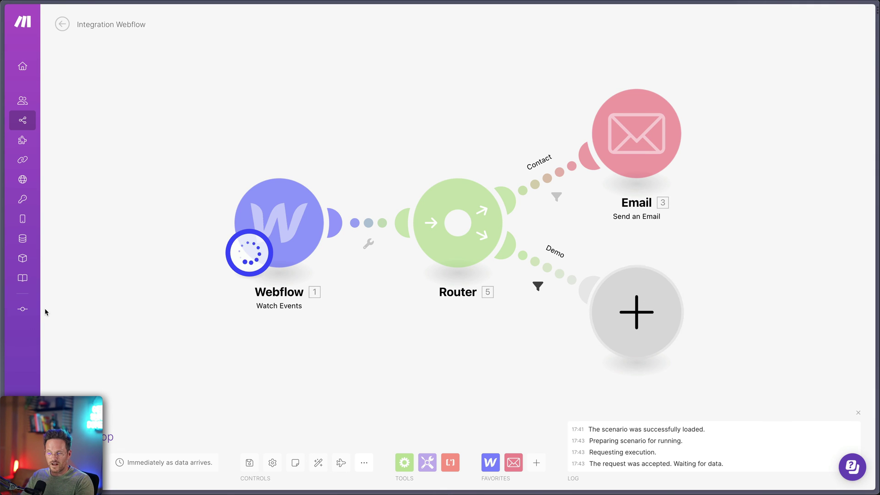
Submit the Book a Demo form with autofilled details, message 'I want a demo!!!' and terms accepted.
mouse_move(4, 311)
left_click(32, 212)
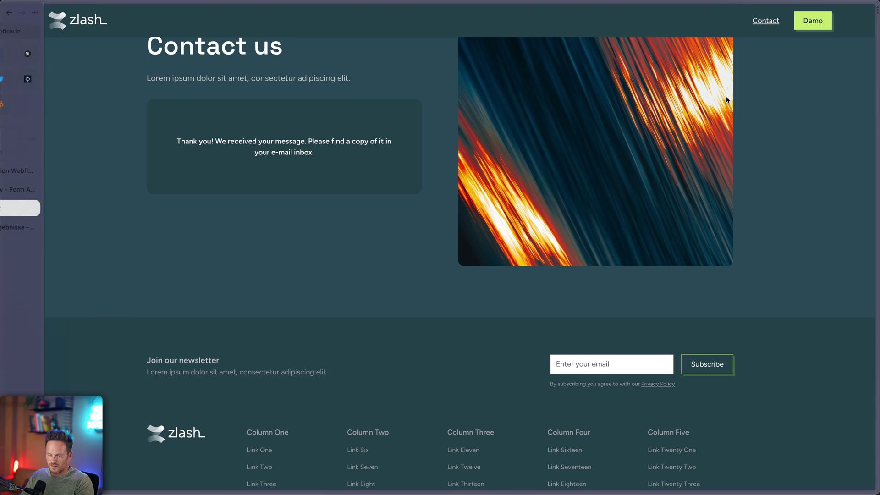
left_click(816, 22)
left_click(218, 200)
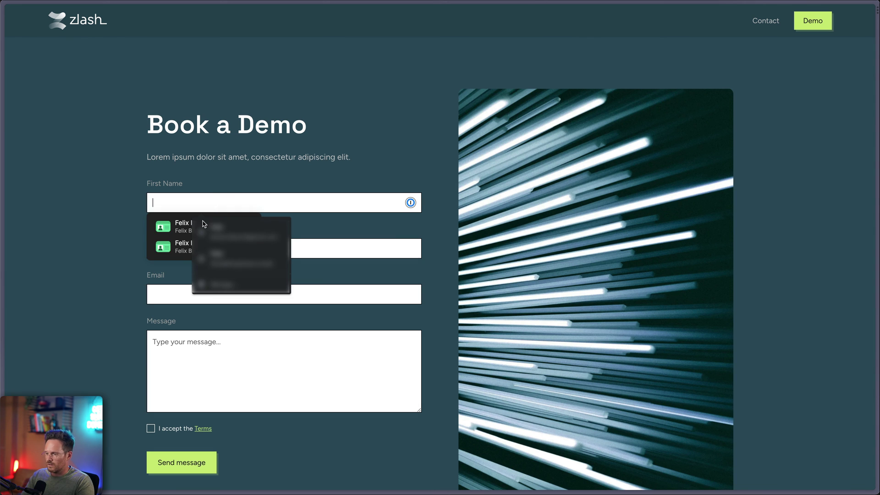
key("Return")
left_click(201, 338)
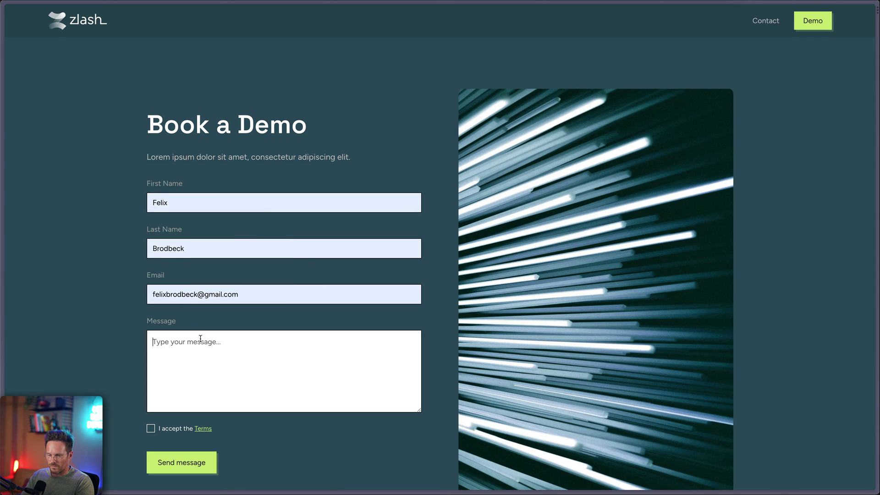
type("I want a demo!!!")
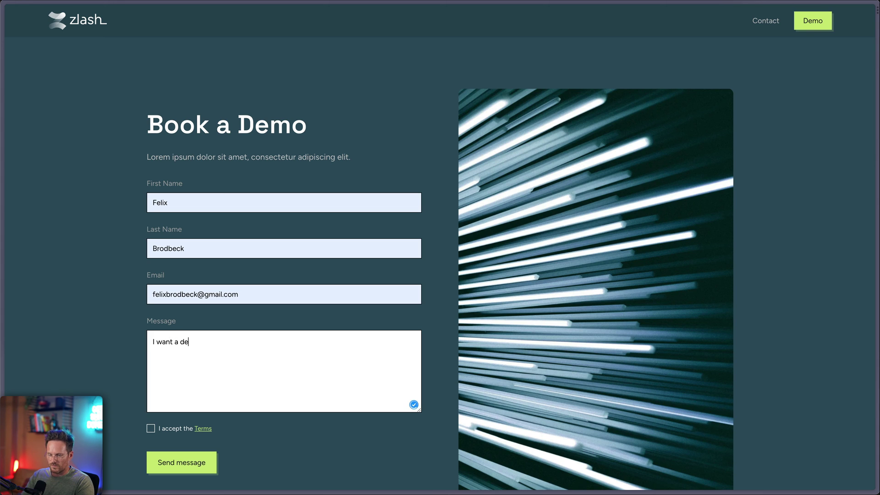
left_click(160, 426)
left_click(181, 463)
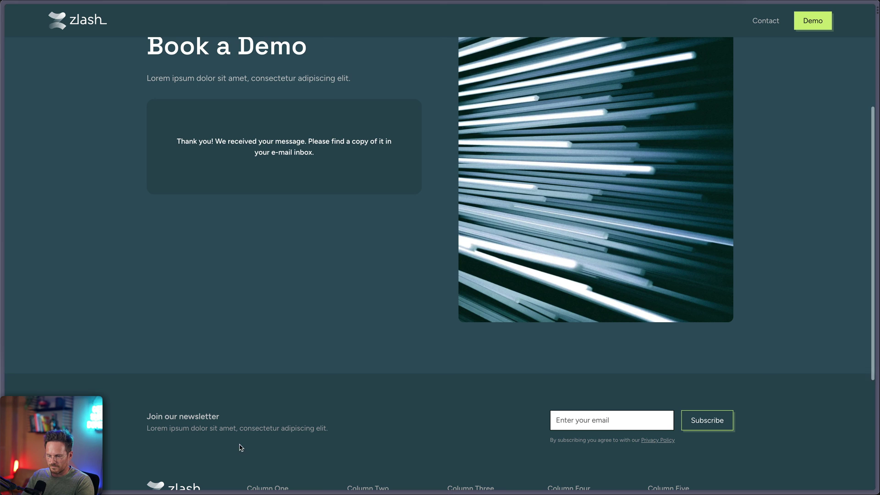
mouse_move(1, 211)
left_click(64, 170)
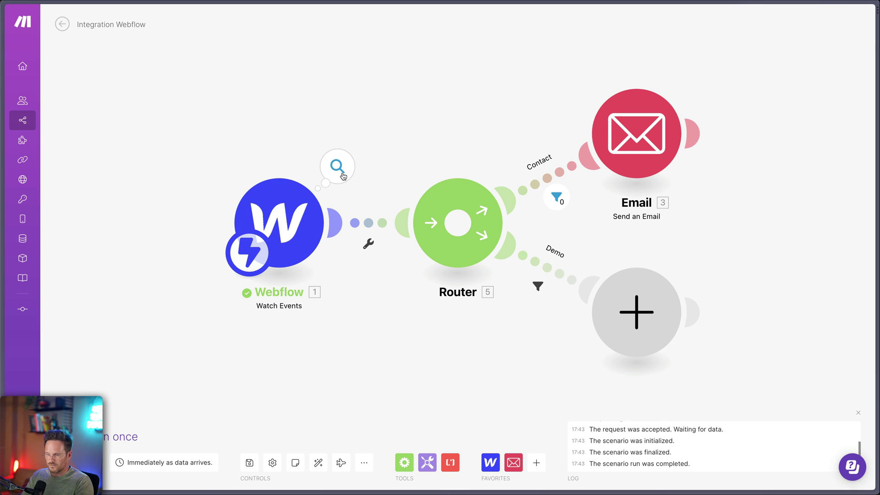
Add an Email 'Send an Email' module on the Demo route using the existing Tutorial connection.
left_click(636, 312)
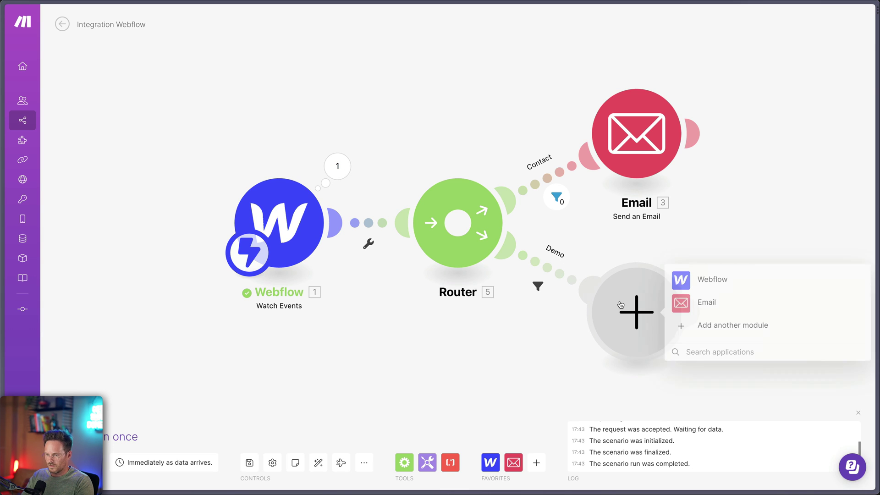
left_click(686, 303)
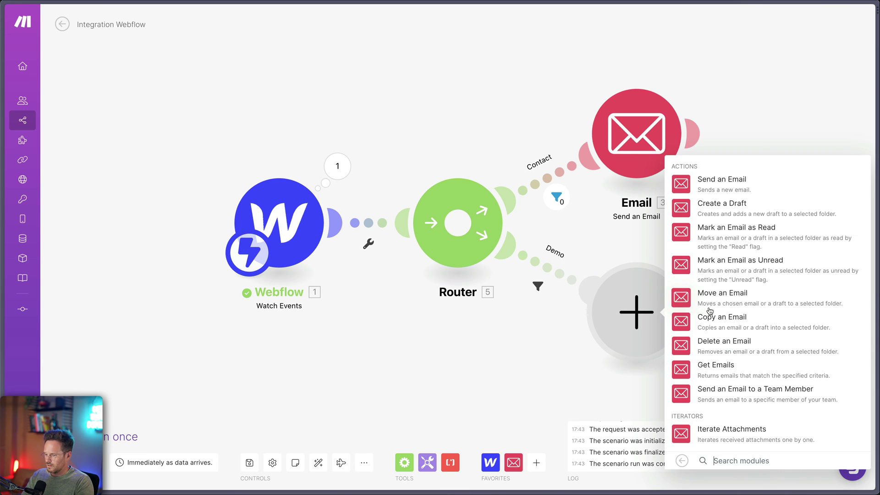
left_click(722, 183)
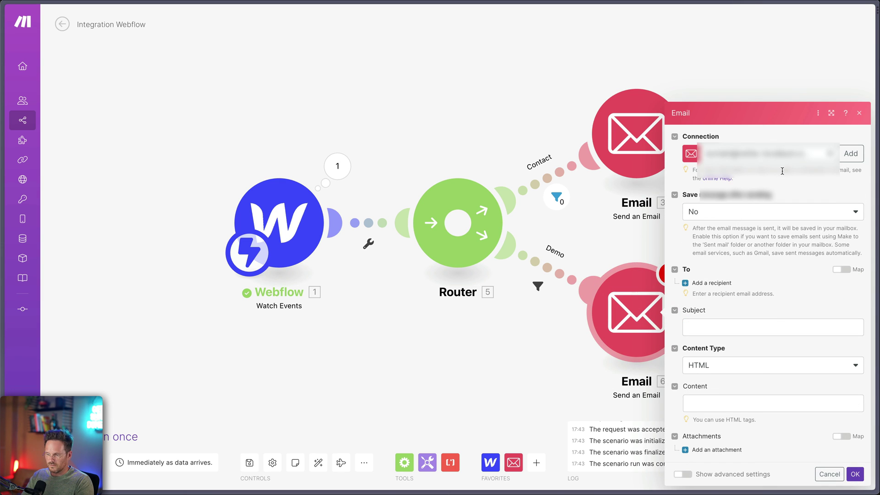
left_click(851, 153)
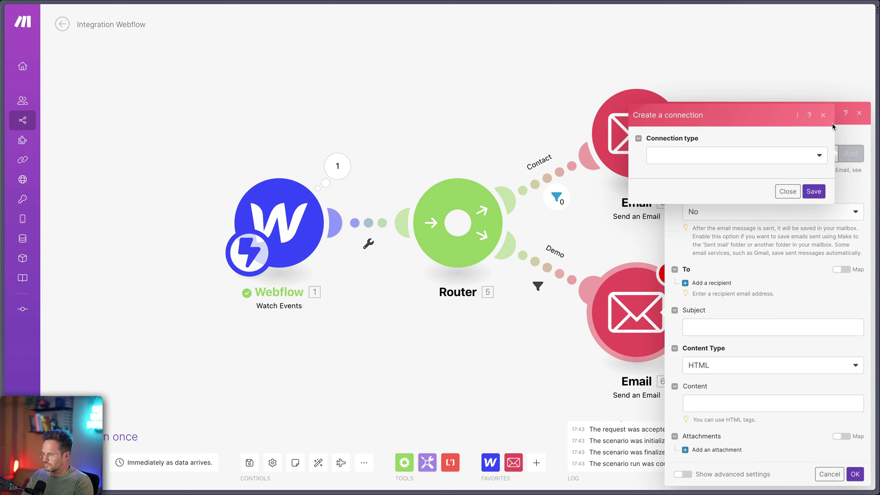
left_click(823, 115)
left_click(826, 158)
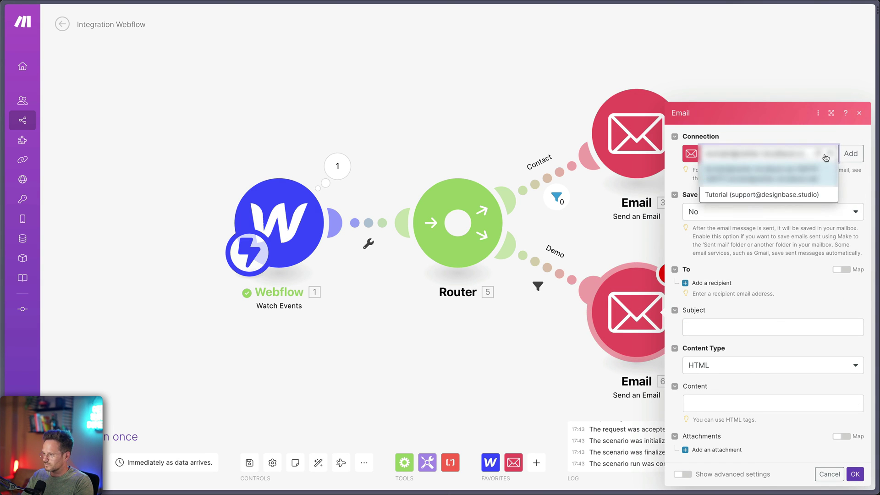
left_click(738, 195)
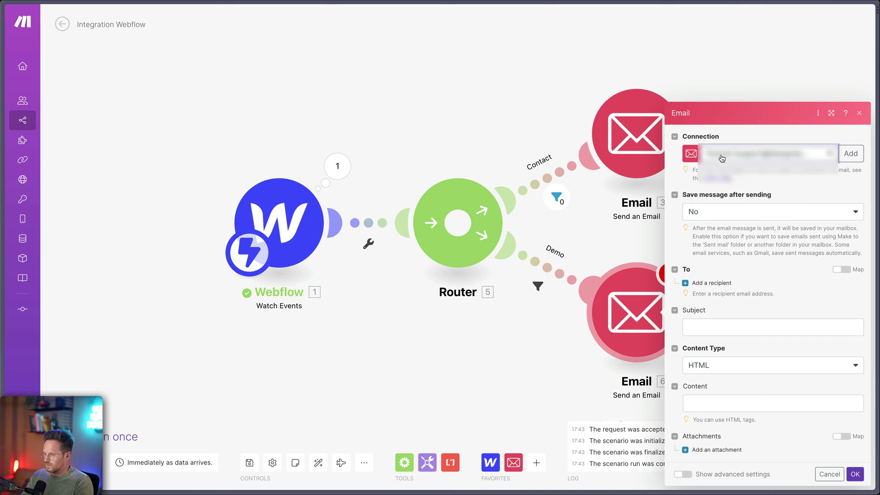
Save sent messages to the Gesendet folder through the Tutorial connection.
left_click(809, 217)
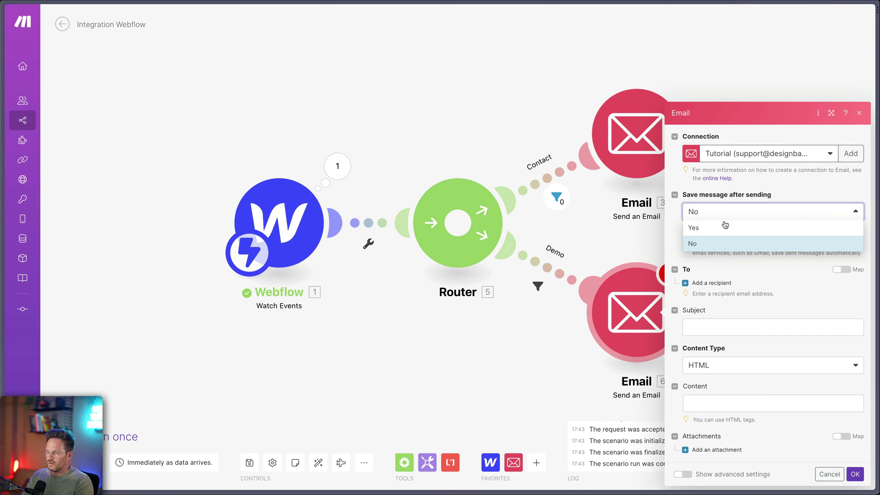
left_click(698, 227)
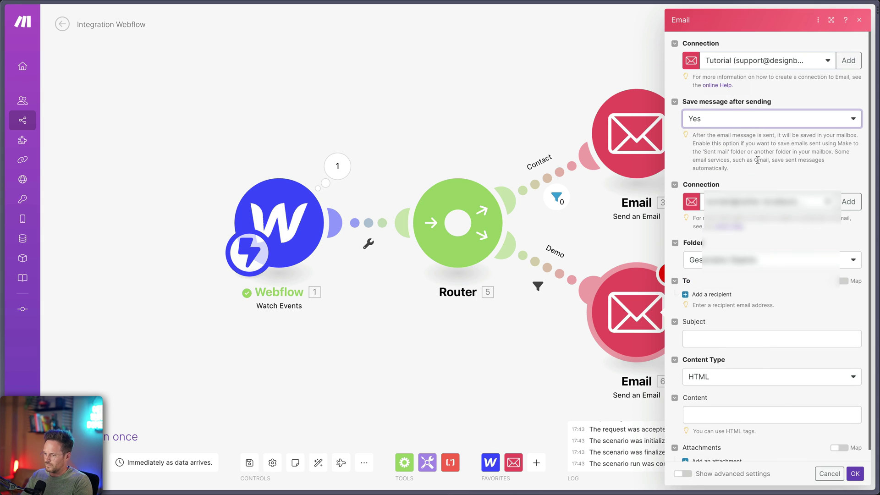
left_click(831, 203)
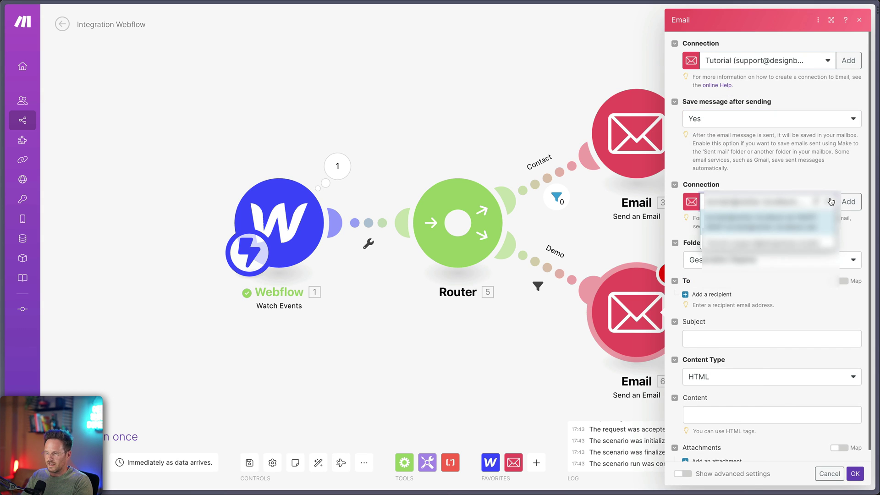
left_click(724, 246)
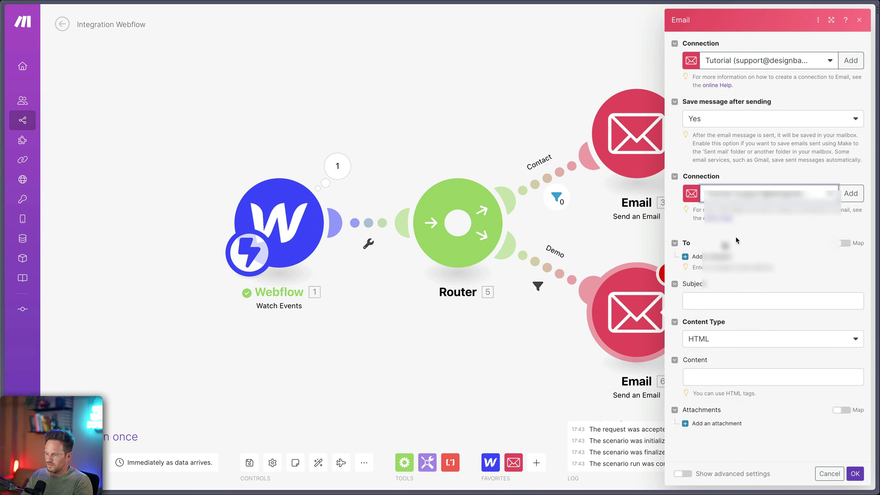
left_click(725, 261)
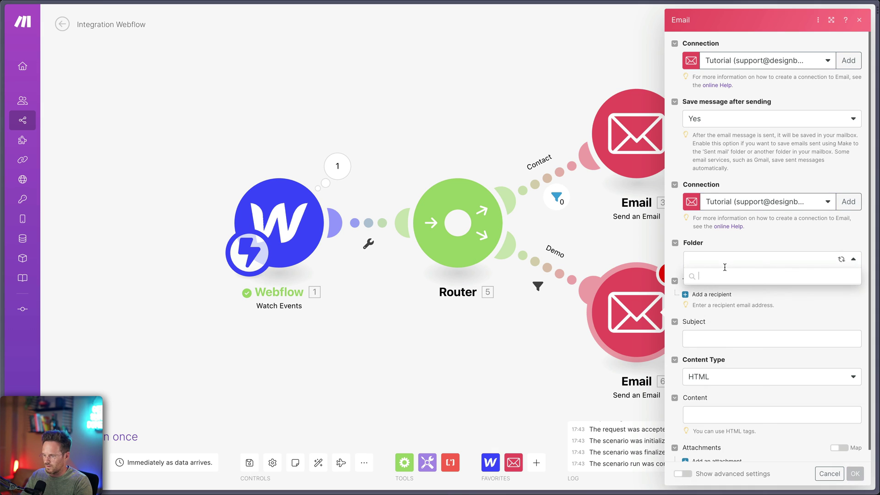
left_click(723, 260)
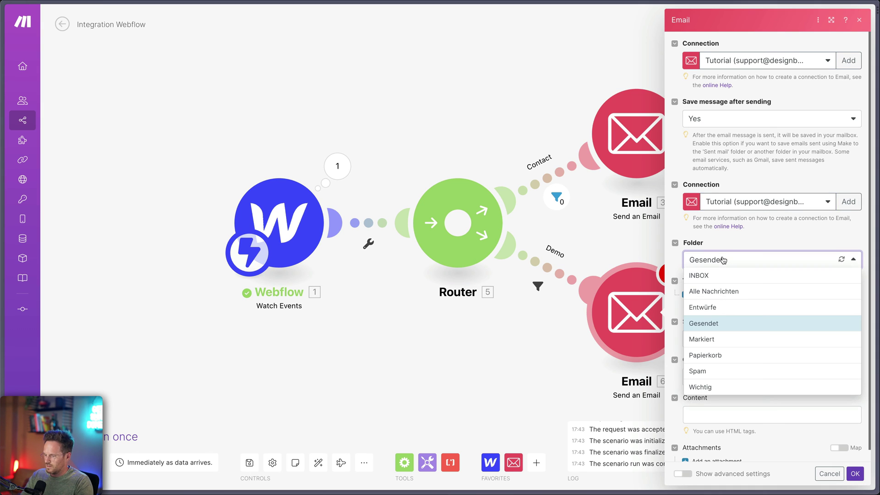
left_click(716, 323)
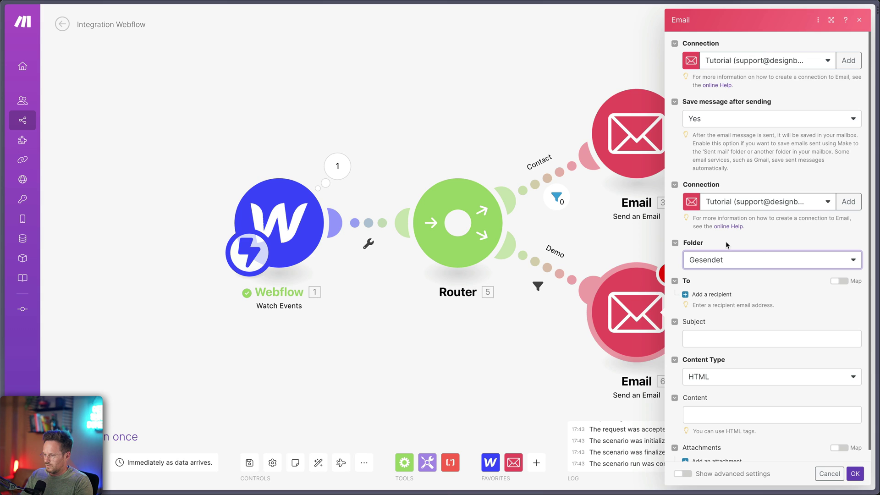
Address the email to the form's Email with subject 'Your demo' plus First Name.
left_click(710, 294)
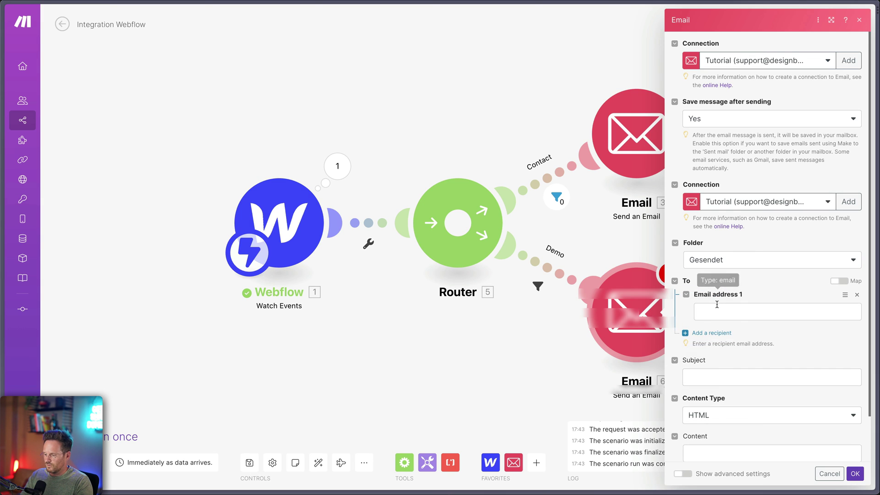
left_click(718, 306)
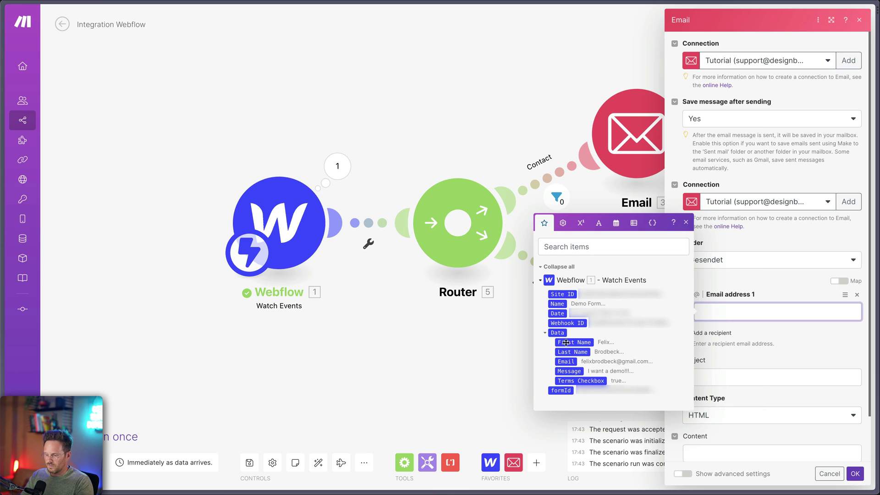
left_click(563, 362)
left_click(768, 274)
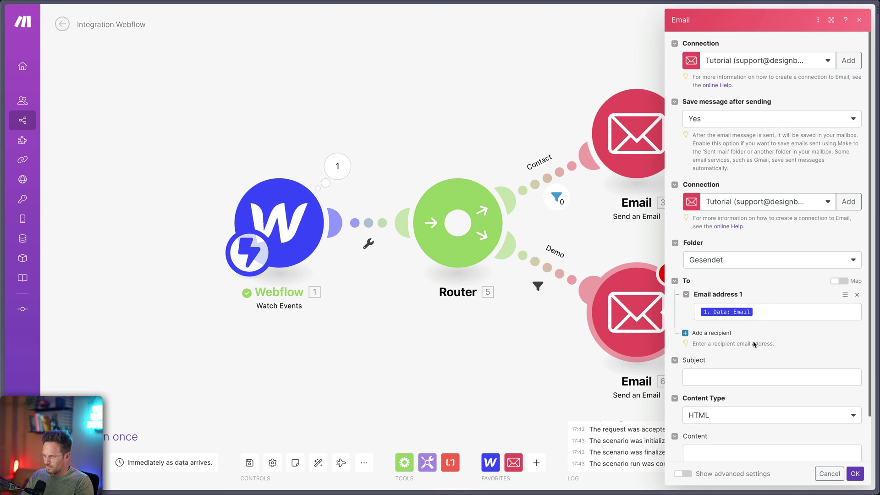
left_click(715, 374)
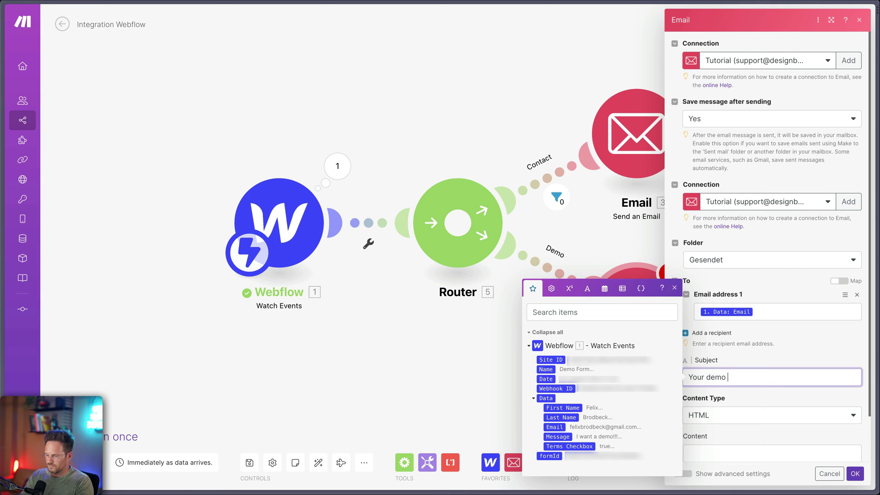
left_click(563, 407)
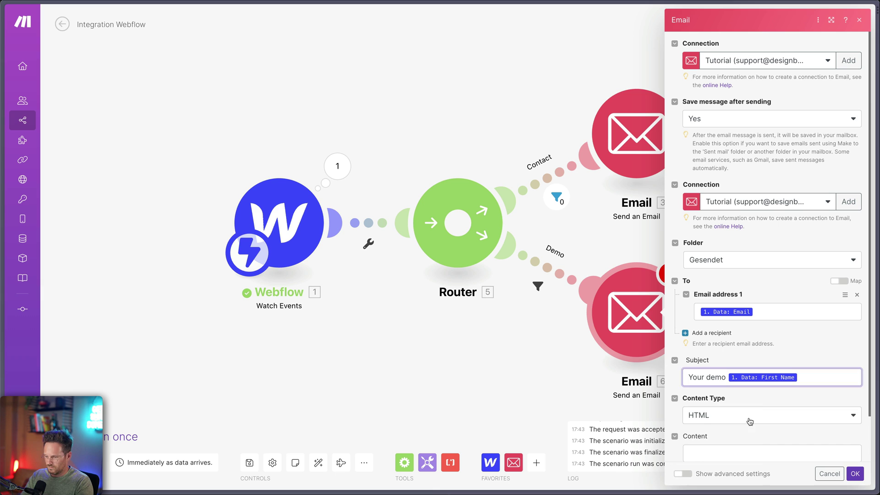
Make the content plaintext, paste the thank-you body, and confirm the module.
left_click(750, 422)
left_click(725, 447)
scroll(740, 398, "down", 1)
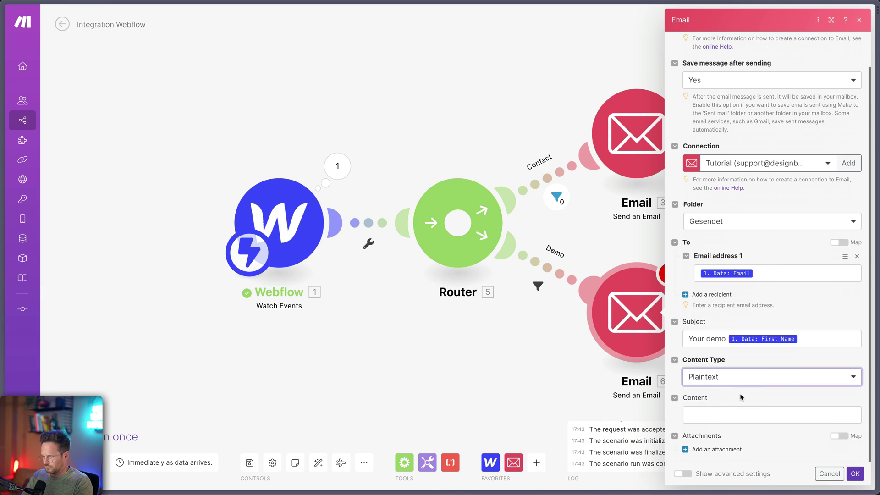
left_click(726, 413)
type("Hi ,  Thank you for your interest in a demo.  One of our agents will contact you within 24 hours.  Best, Your TEAM")
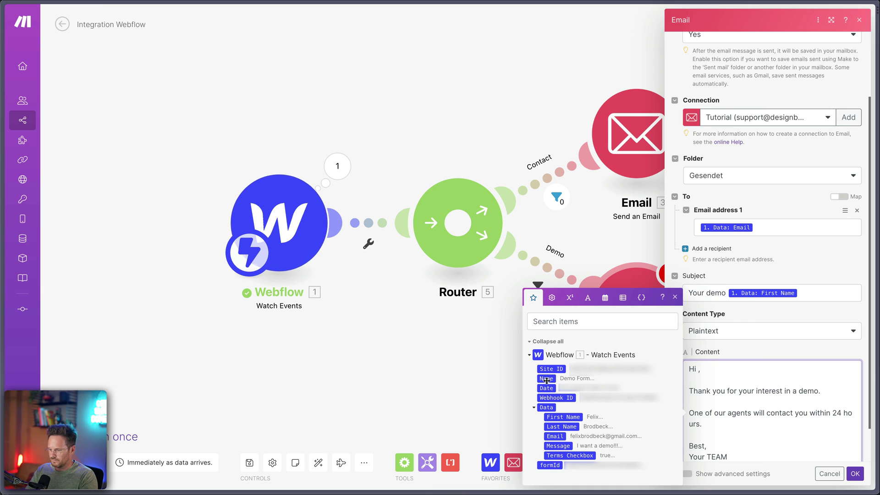
left_click_drag(546, 381, 701, 370)
scroll(747, 427, "down", 1)
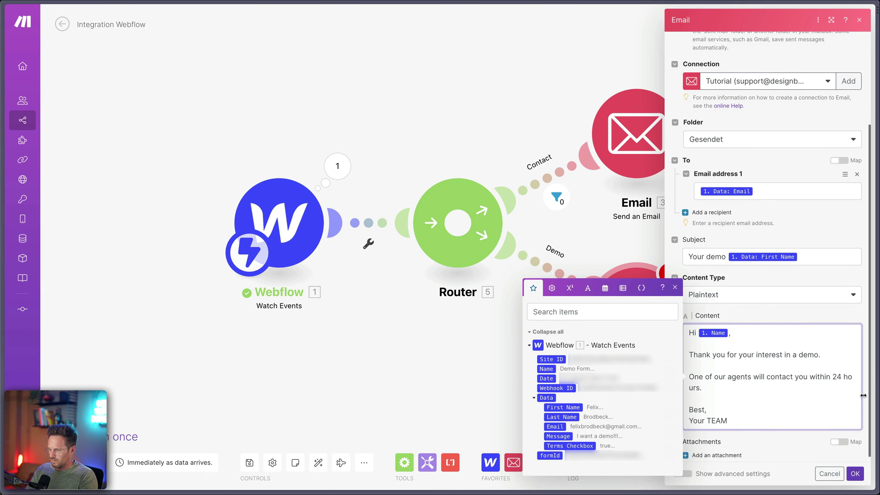
left_click(855, 474)
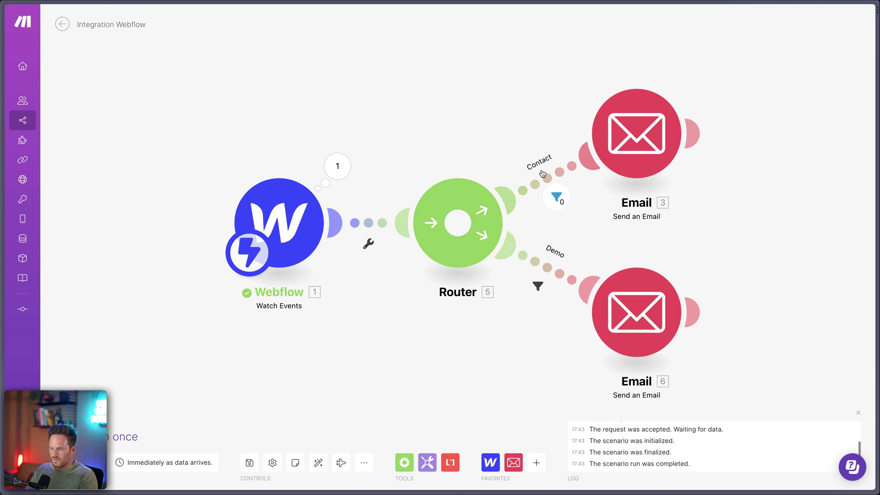
Review the Contact and Demo route filters, keep the Demo condition, and save the scenario.
left_click(556, 196)
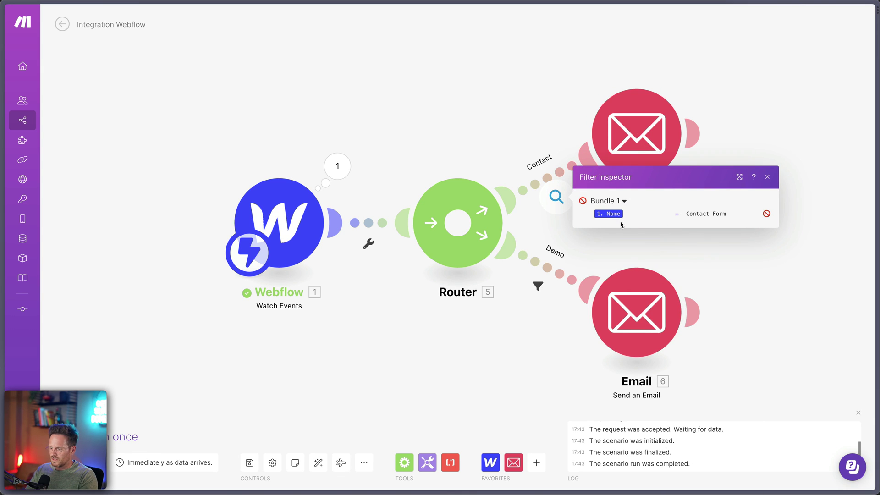
left_click(743, 263)
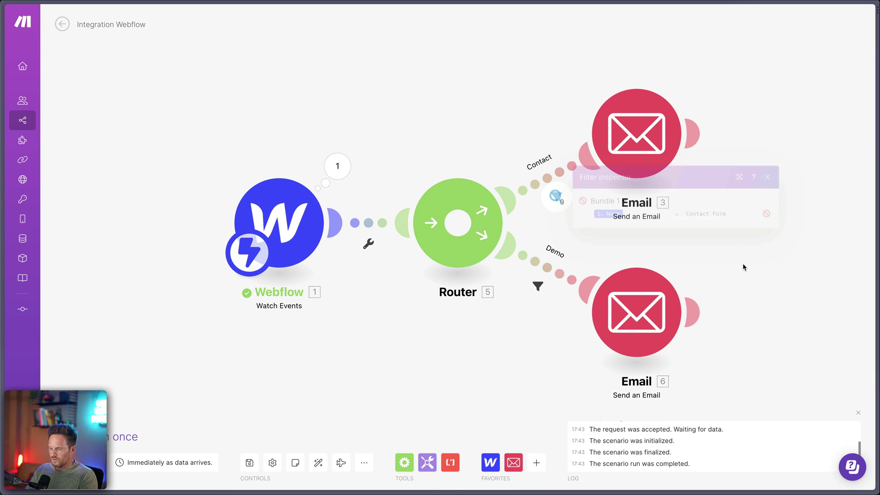
left_click(538, 286)
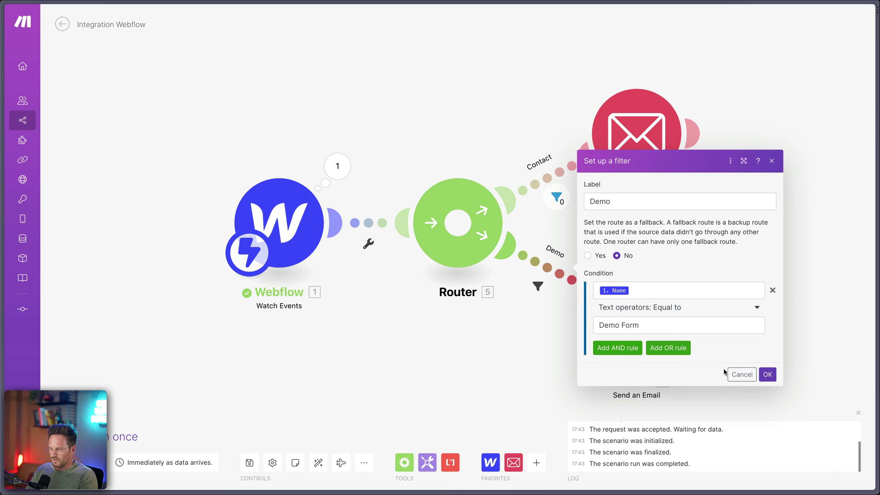
left_click(767, 374)
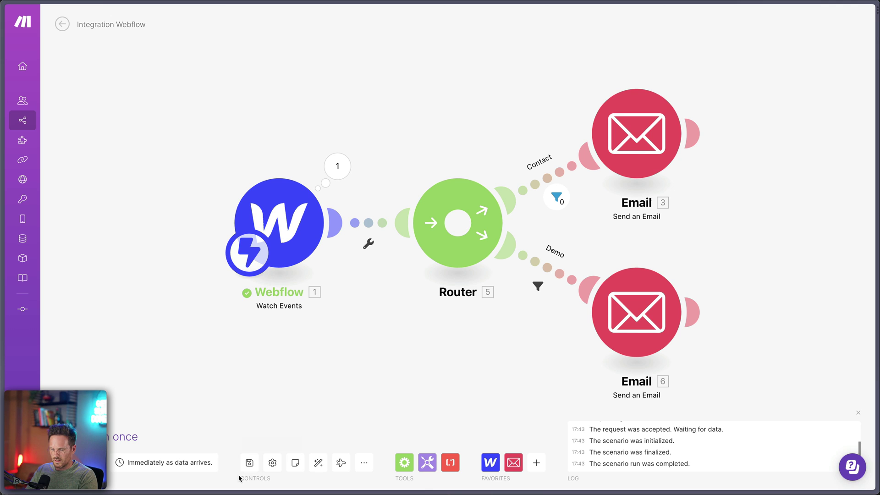
left_click(250, 462)
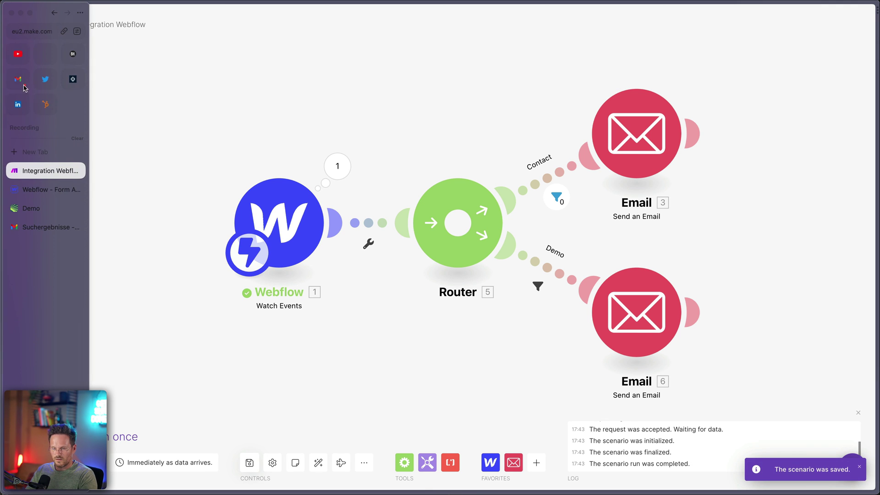
Reload the Book a Demo form, autofill the saved contact details and enter the message 'Demo'.
left_click(21, 206)
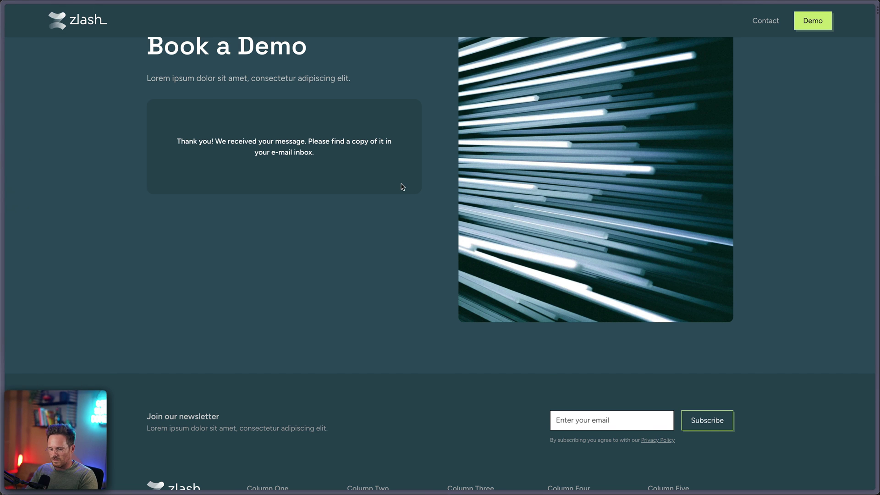
key("super+r")
left_click(202, 127)
key("Down")
key("Down")
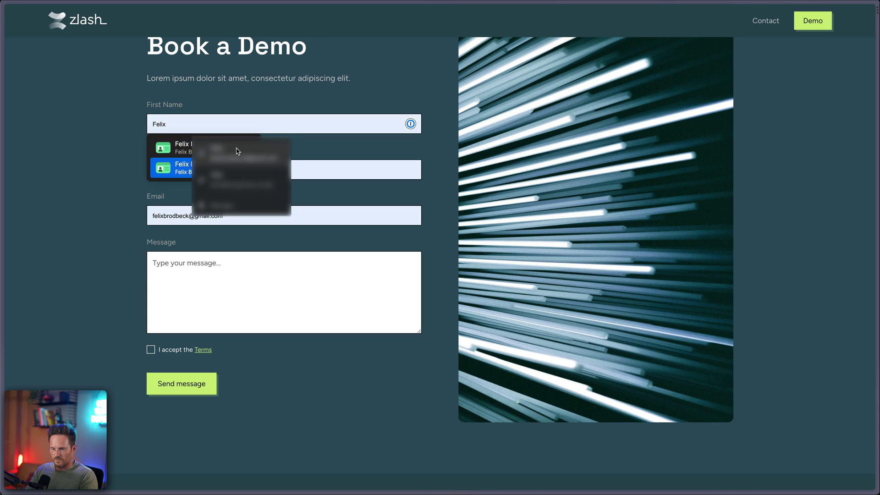
key("Return")
type("Demo now!")
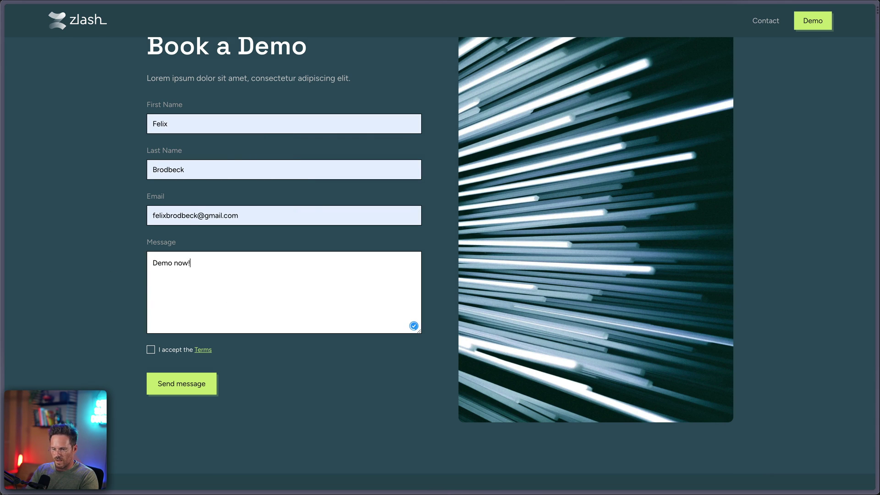
Accept the terms, submit the demo request, and bring up the Gmail search results.
left_click(163, 351)
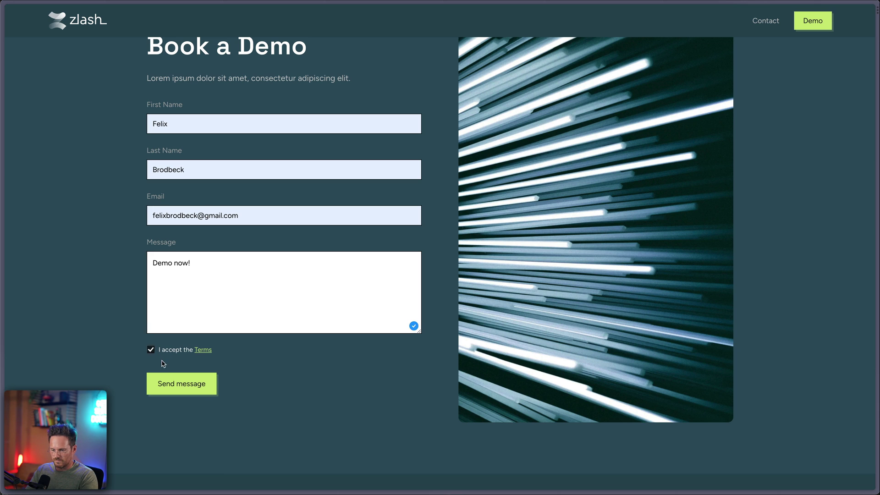
left_click(181, 383)
mouse_move(1, 146)
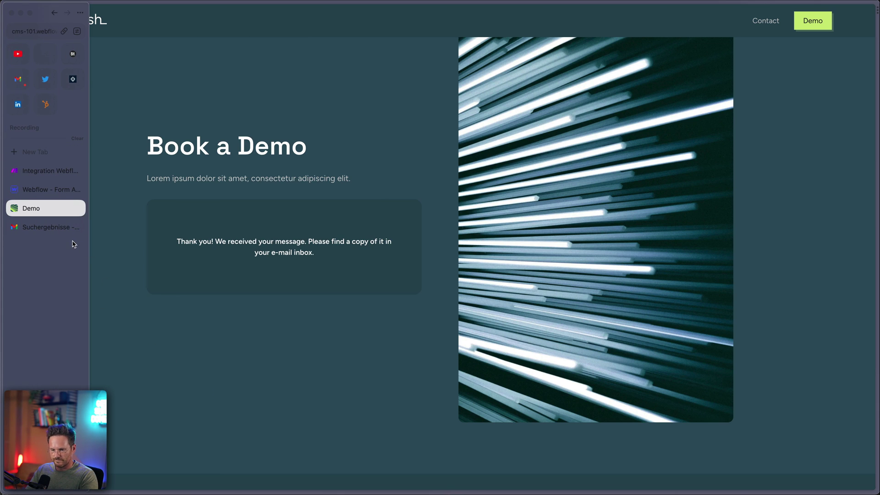
left_click(51, 228)
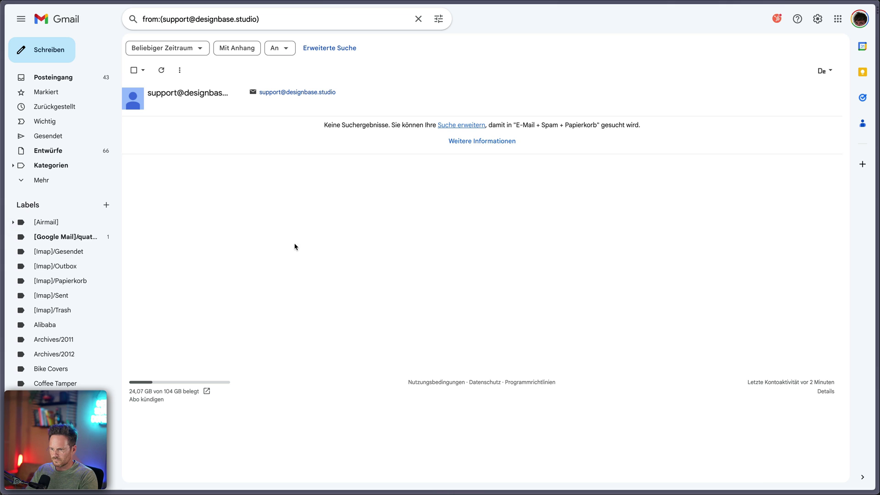
Refresh Gmail, open the new demo confirmation email, and highlight 'Demo Form' in its greeting.
left_click(162, 70)
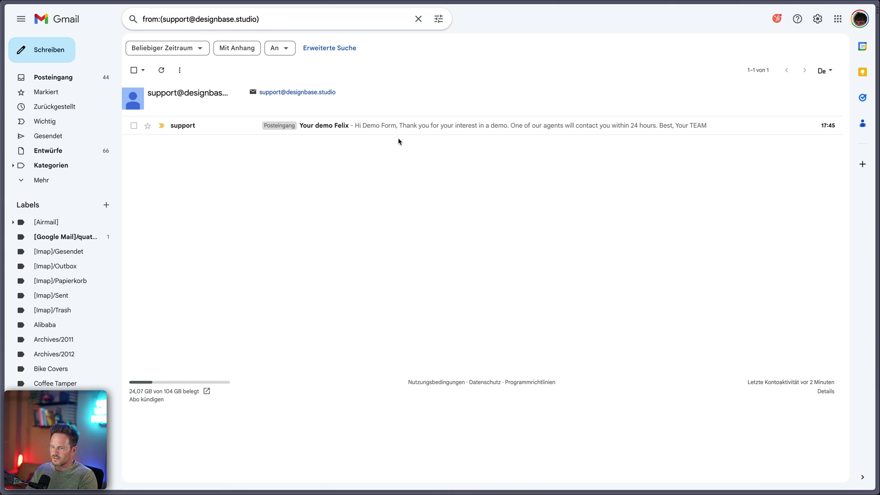
left_click(355, 127)
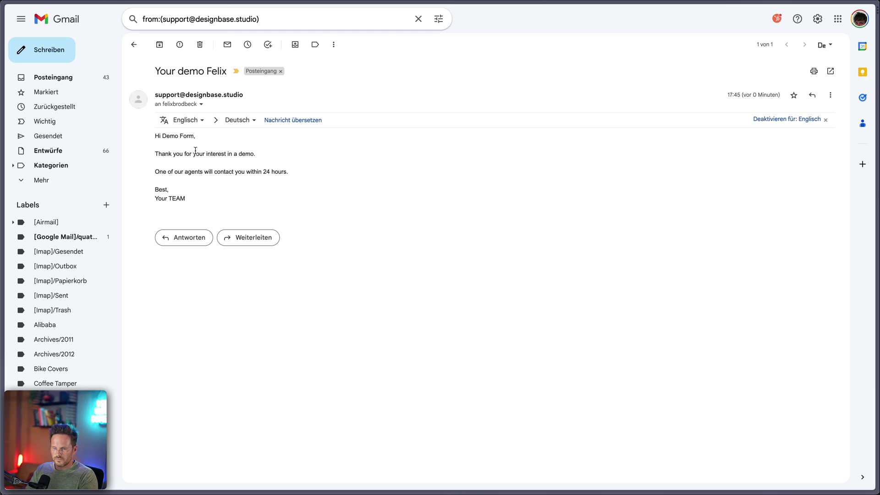
left_click_drag(164, 138, 193, 137)
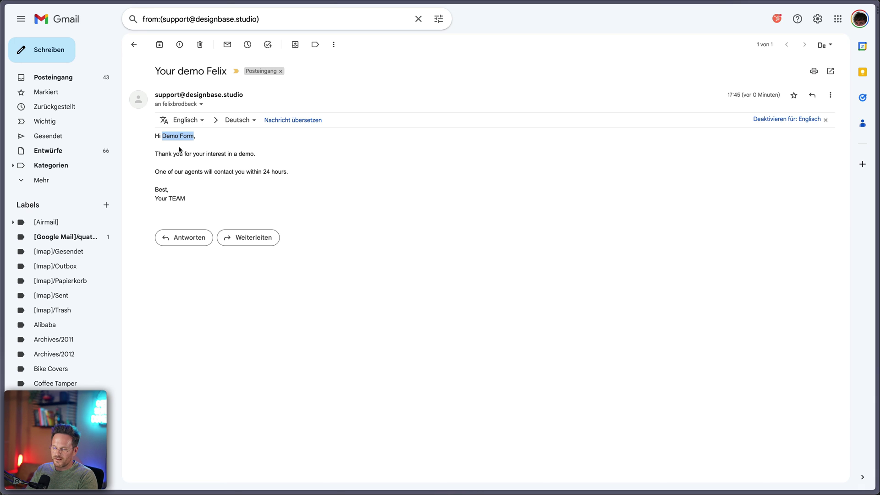
In Email module 6, replace the greeting's name with the form's First Name field.
mouse_move(3, 174)
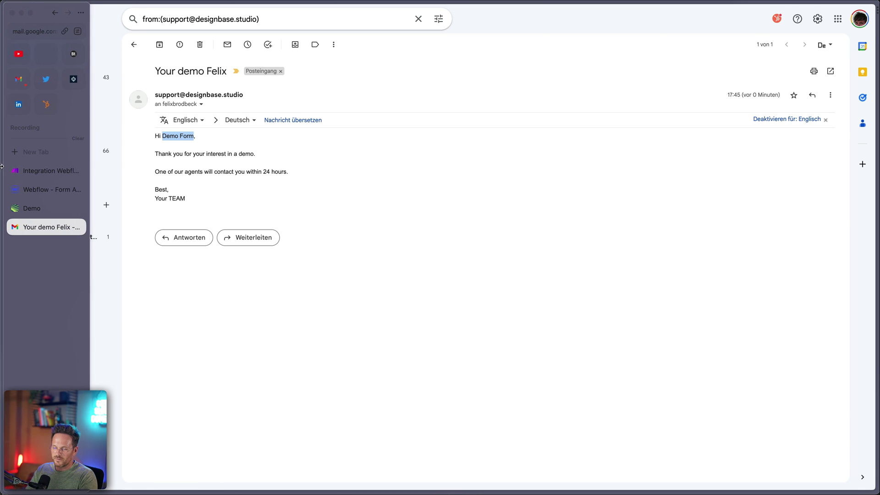
left_click(55, 171)
left_click(640, 307)
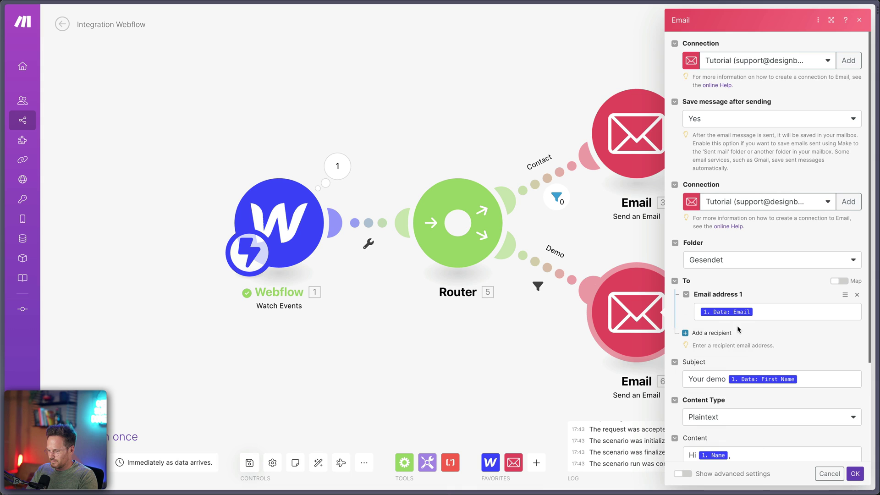
scroll(738, 329, "down", 2)
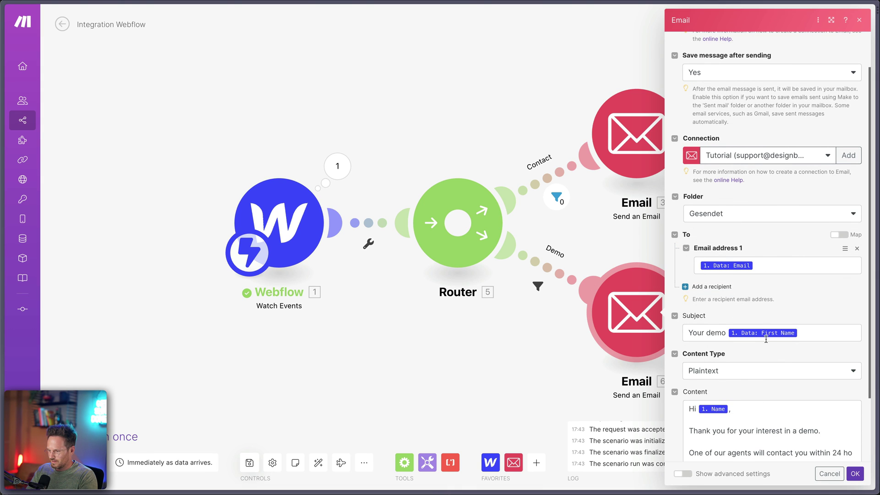
left_click(719, 411)
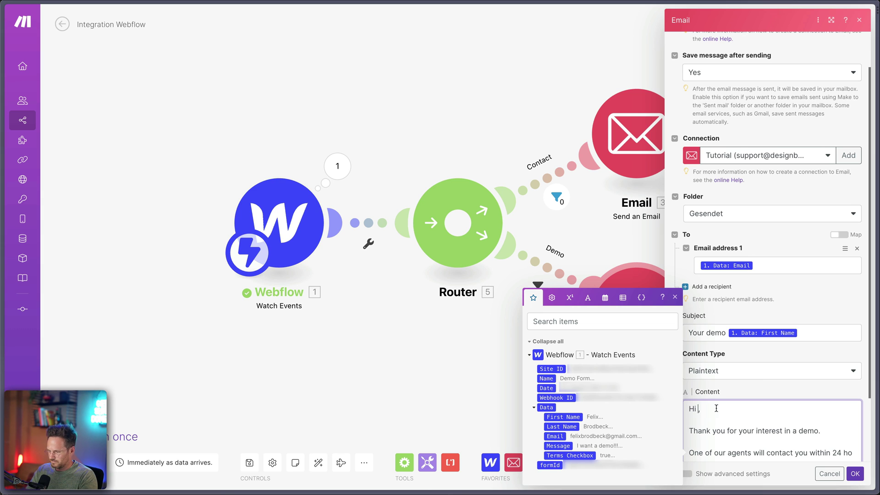
left_click(564, 417)
left_click(856, 474)
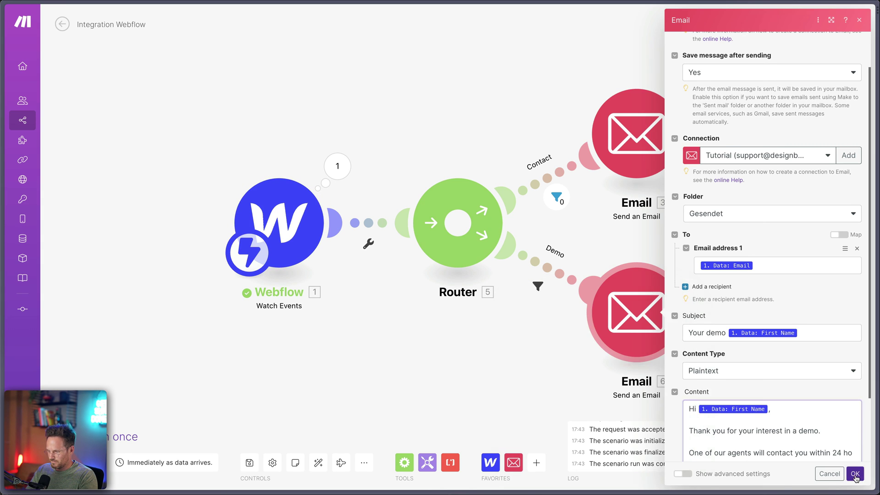
Save the Make scenario and return to the Gmail tab.
left_click(405, 462)
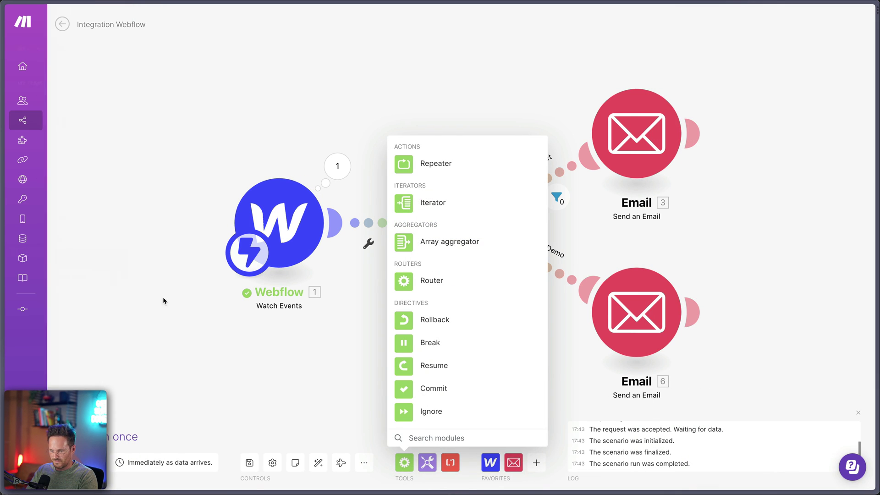
left_click(163, 301)
mouse_move(1, 279)
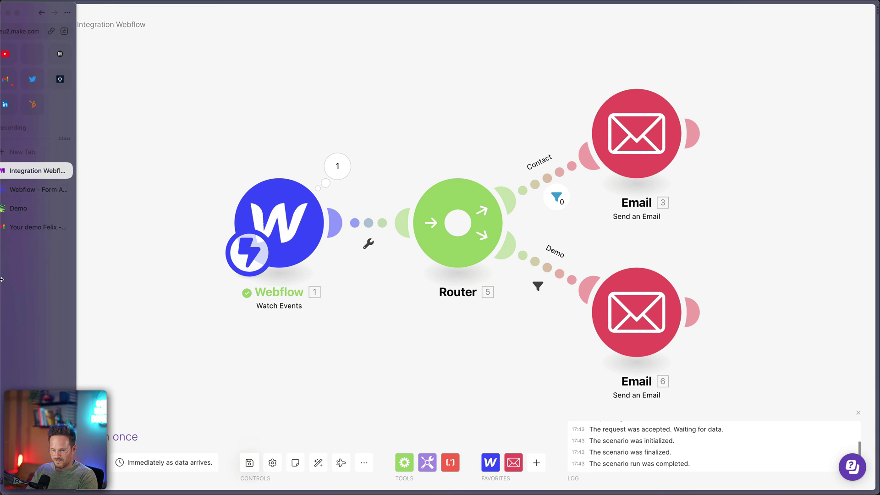
left_click(34, 227)
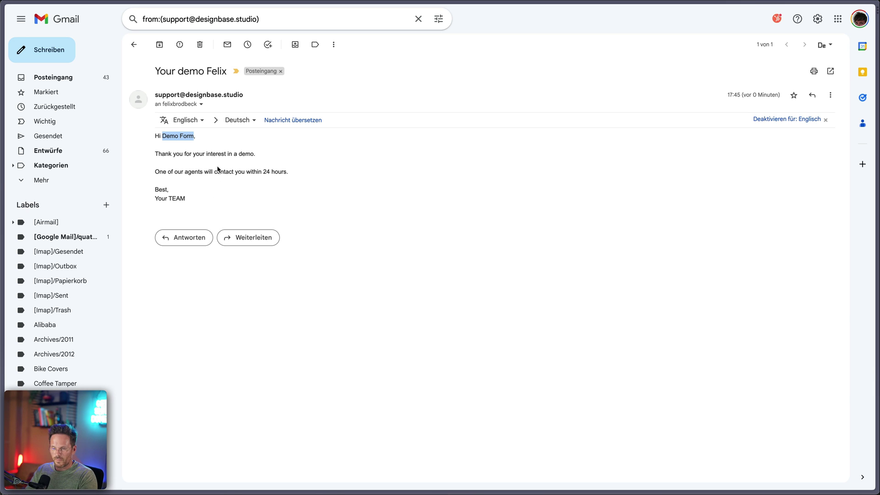
Go to the site's Contact us page and autofill the name and e-mail fields.
mouse_move(1, 211)
left_click(35, 205)
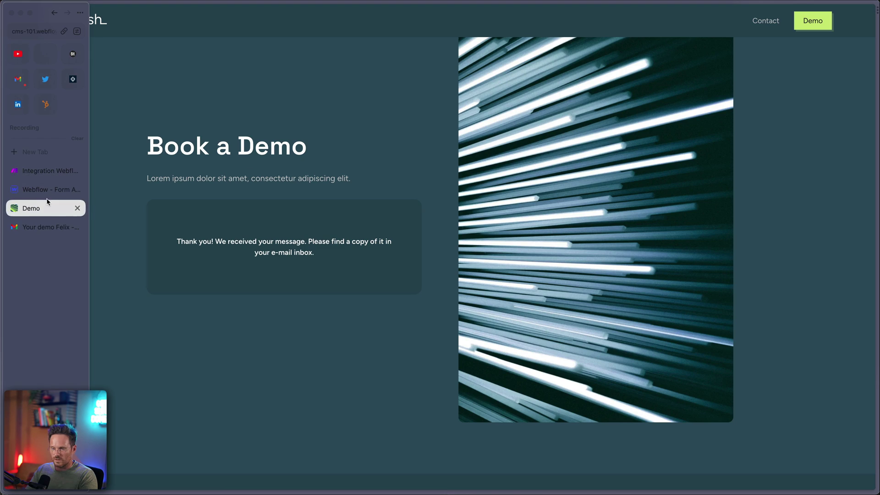
left_click(757, 23)
left_click(289, 174)
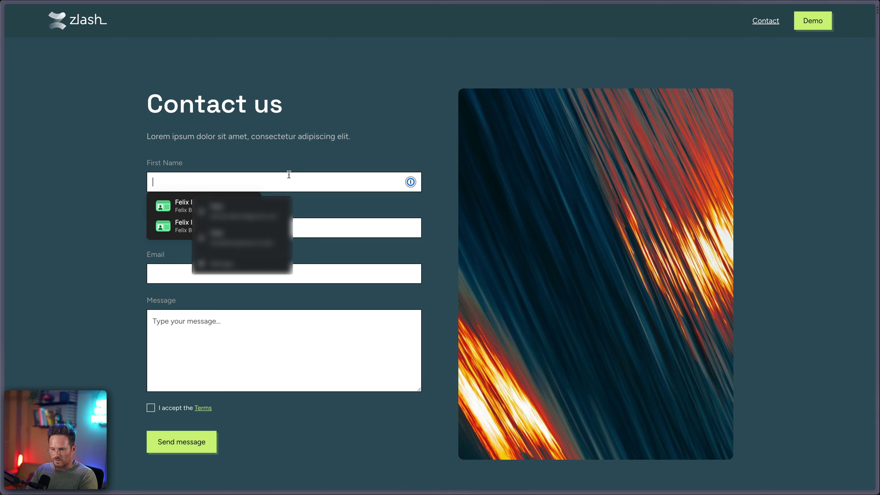
left_click(153, 228)
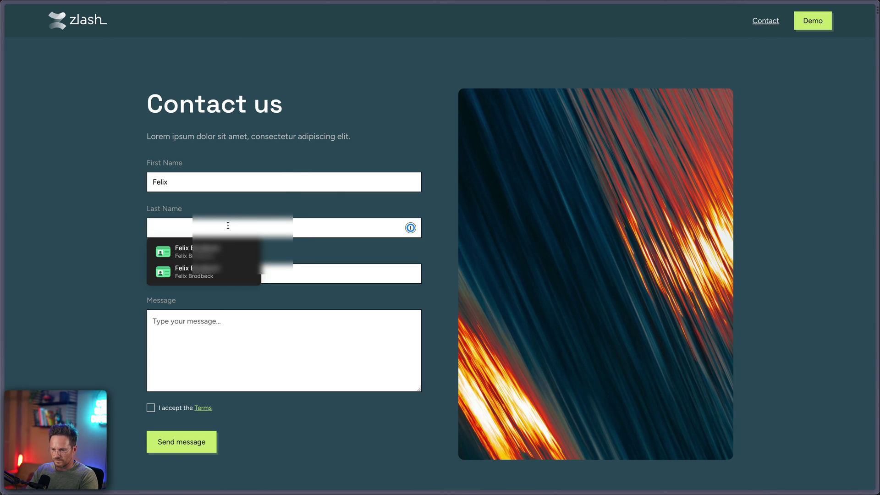
left_click(201, 248)
Submit the contact form with the message 'A contact', then return to Gmail.
left_click(229, 321)
type("A contac")
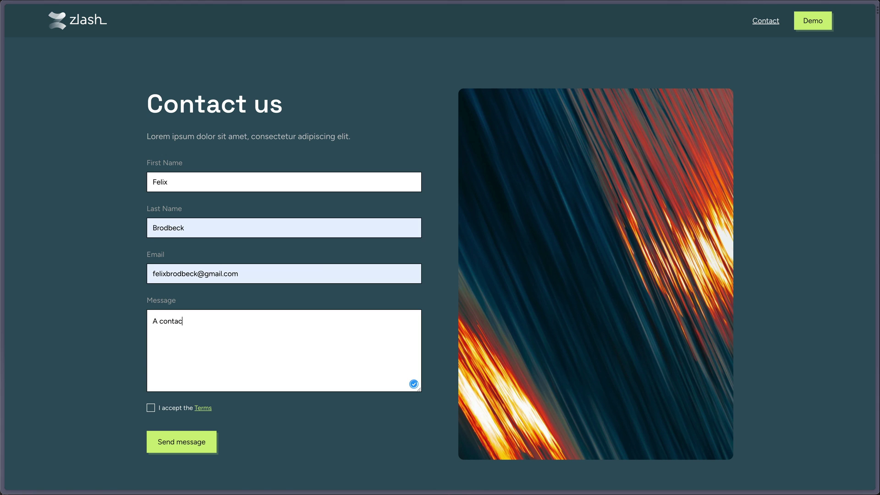
type("t")
left_click(163, 443)
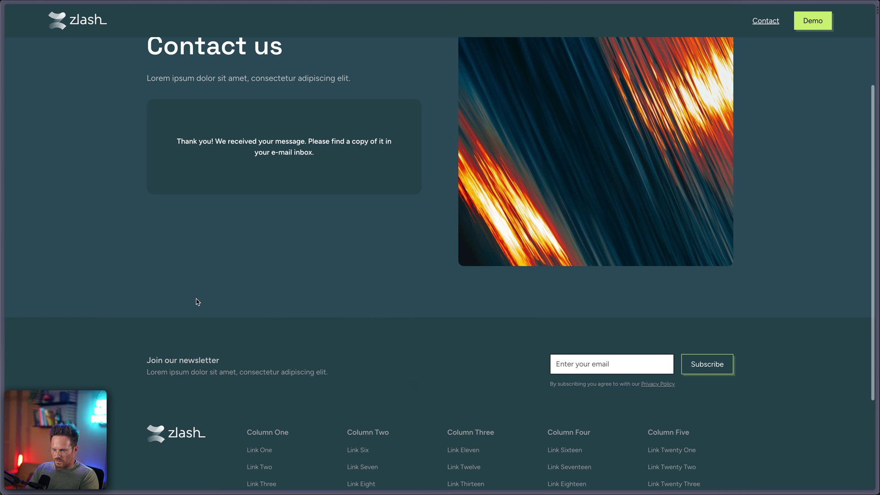
mouse_move(1, 240)
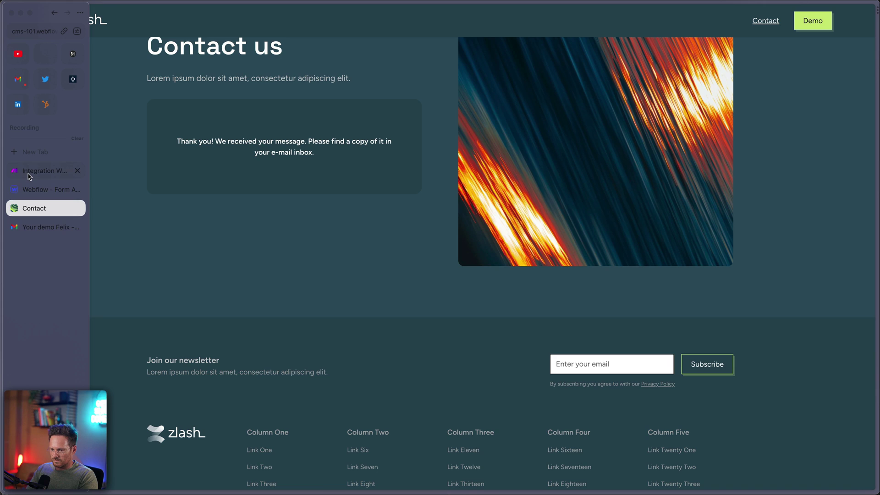
left_click(36, 227)
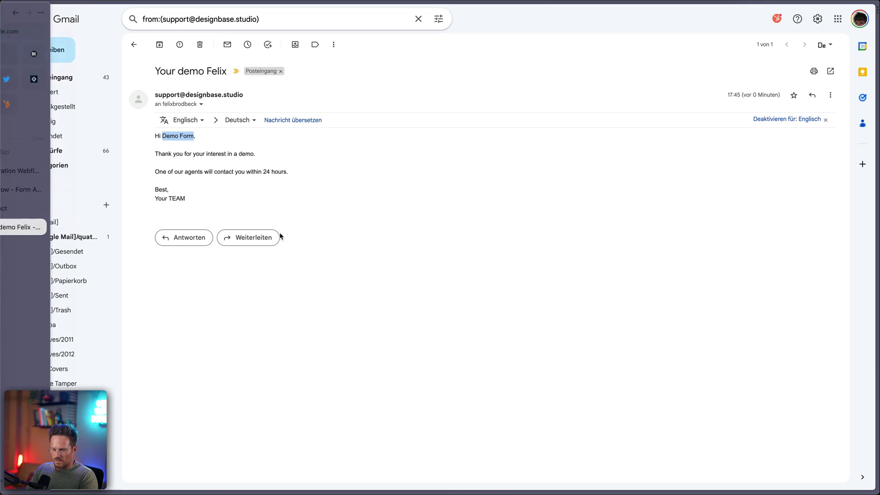
Go back to the search results, refresh, and open the new 'We received your message' email.
left_click(134, 46)
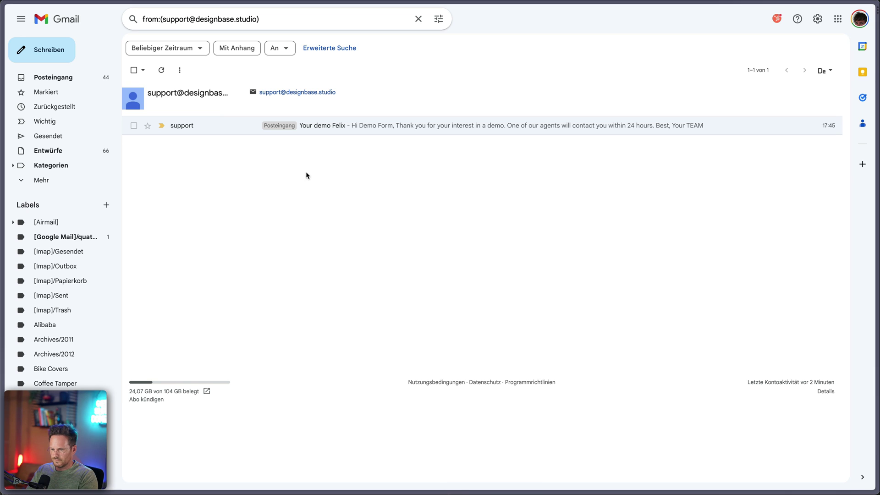
left_click(164, 70)
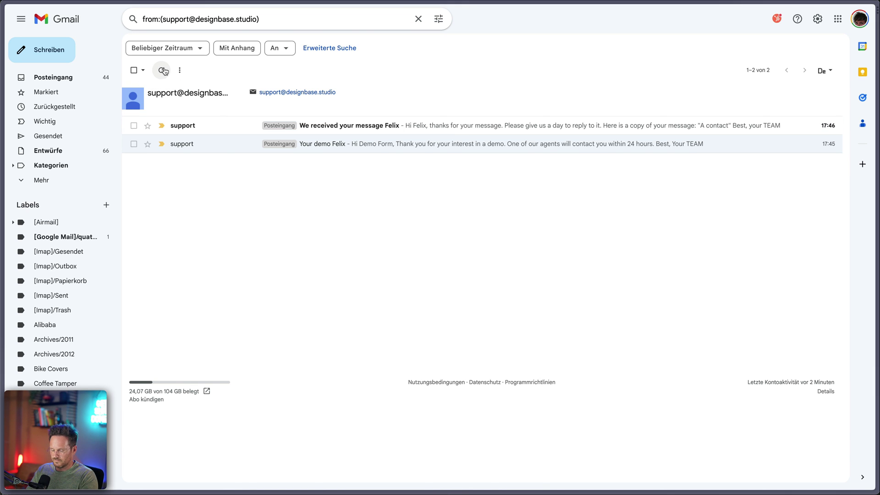
left_click(370, 126)
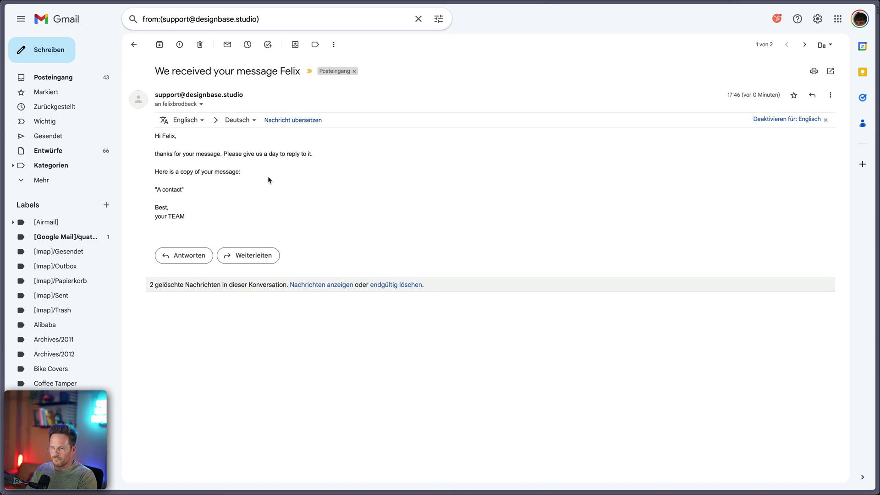